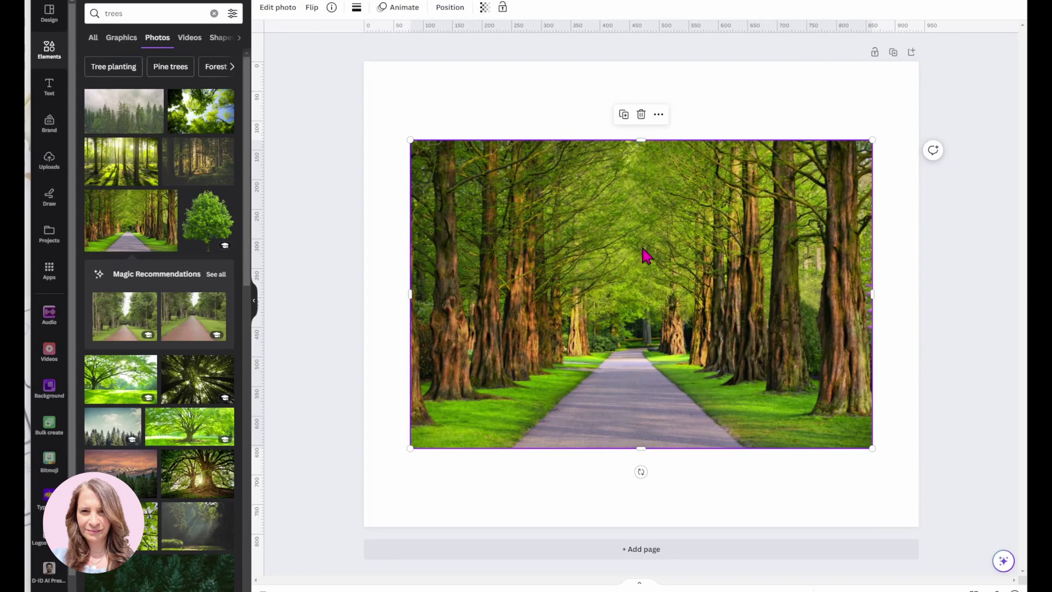
# - Set the photo of the tree-lined path as the page background
pyautogui.rightClick(643, 242)
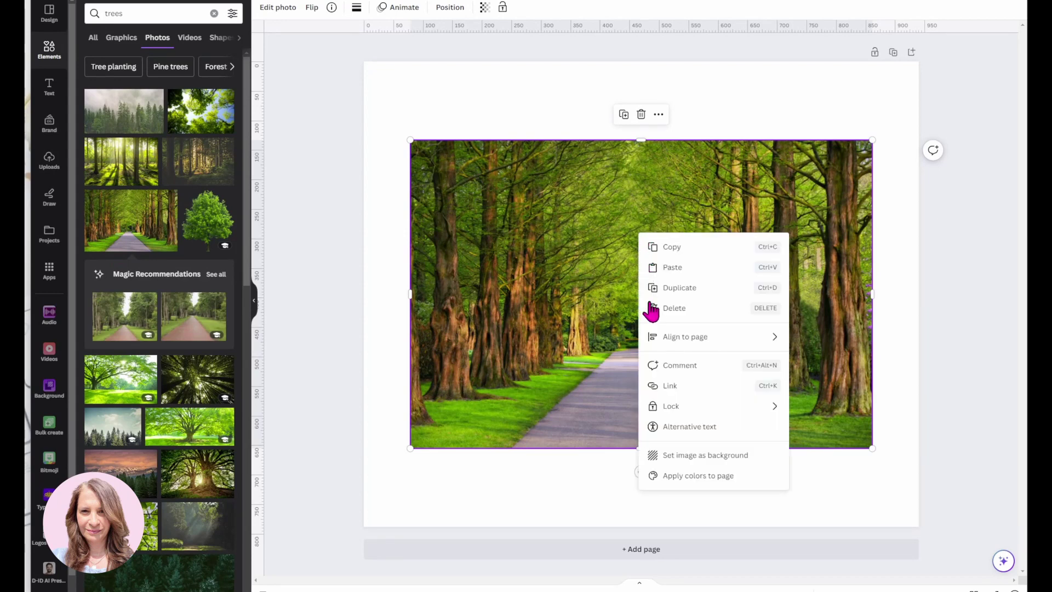
pyautogui.click(673, 460)
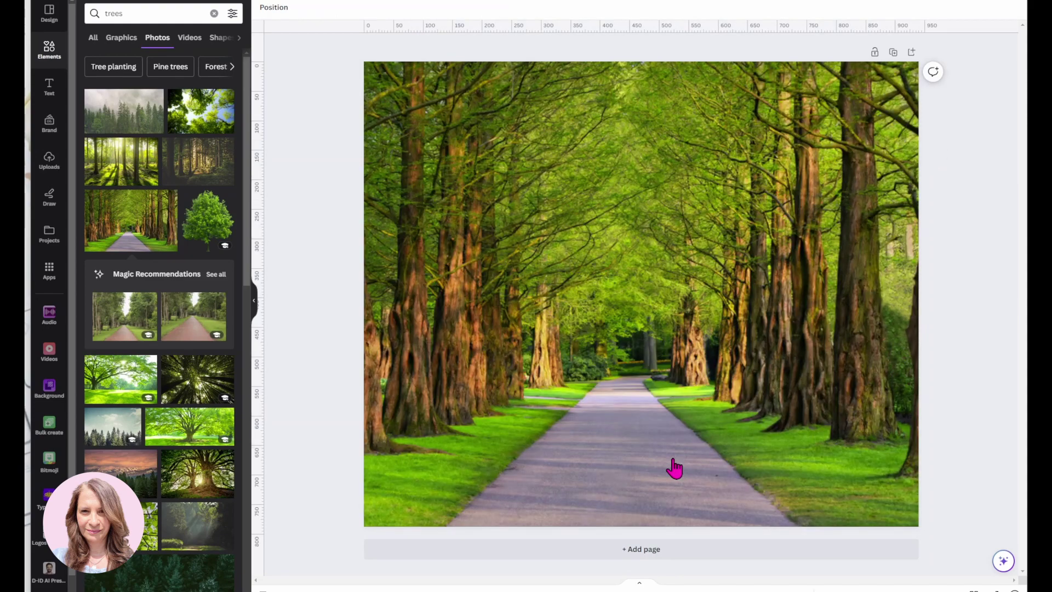
# - Search the photos for "man standing"
pyautogui.click(146, 14)
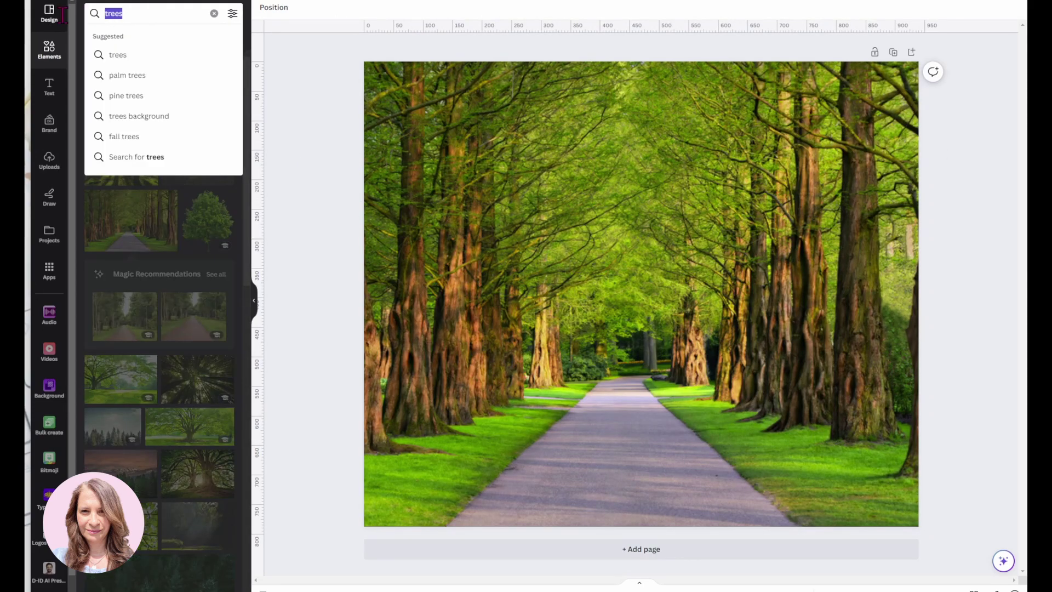
pyautogui.write('man')
pyautogui.press('Return')
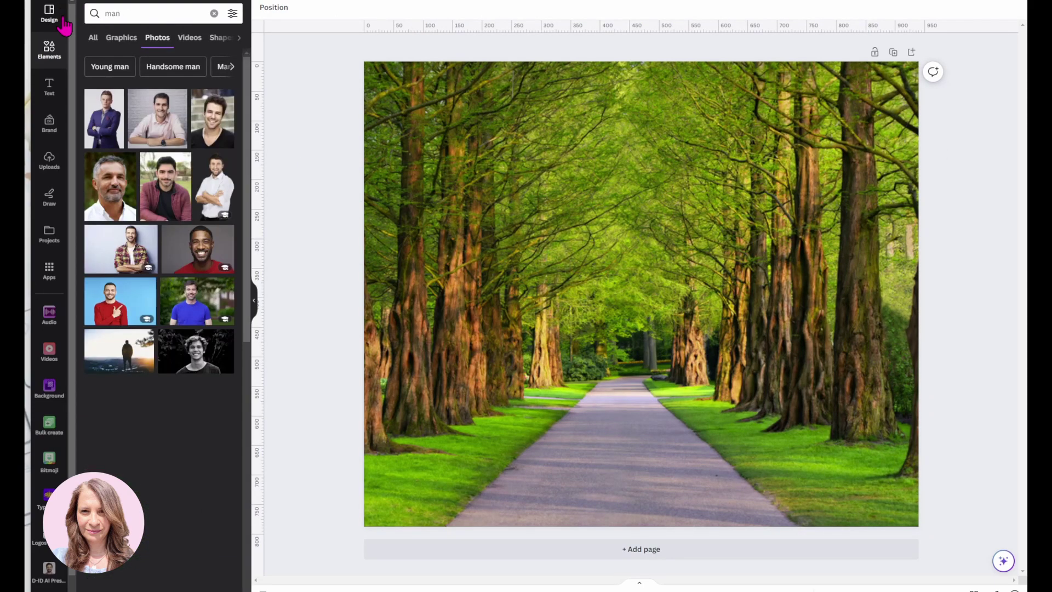
pyautogui.click(128, 15)
pyautogui.write('standing')
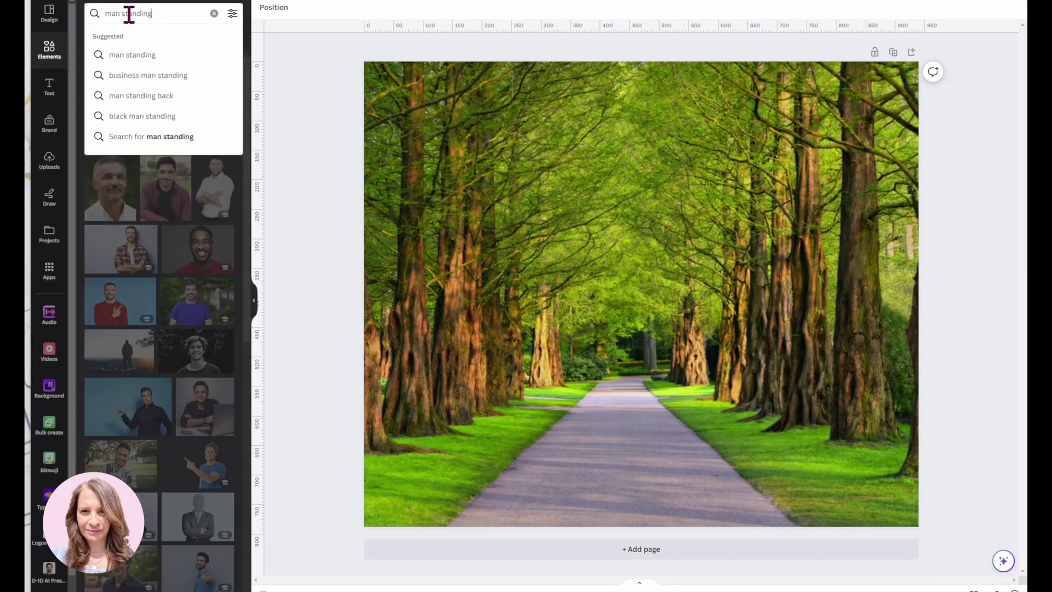
pyautogui.press('Return')
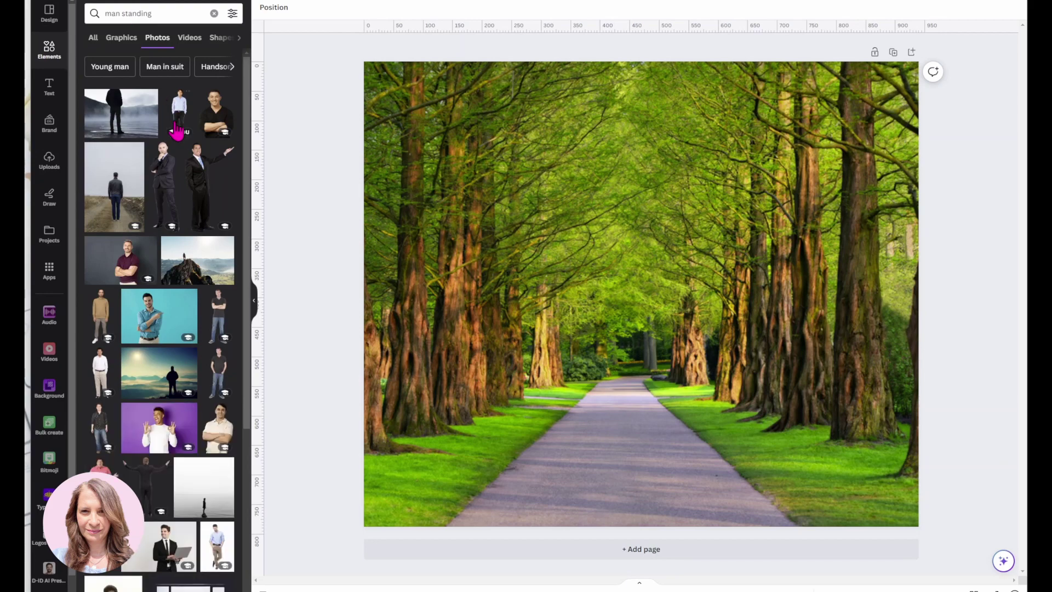
# - Add the cutout photo of the bald man in a dark suit and scale him down to stand on the path
pyautogui.click(162, 197)
pyautogui.moveTo(636, 184); pyautogui.dragTo(631, 233)
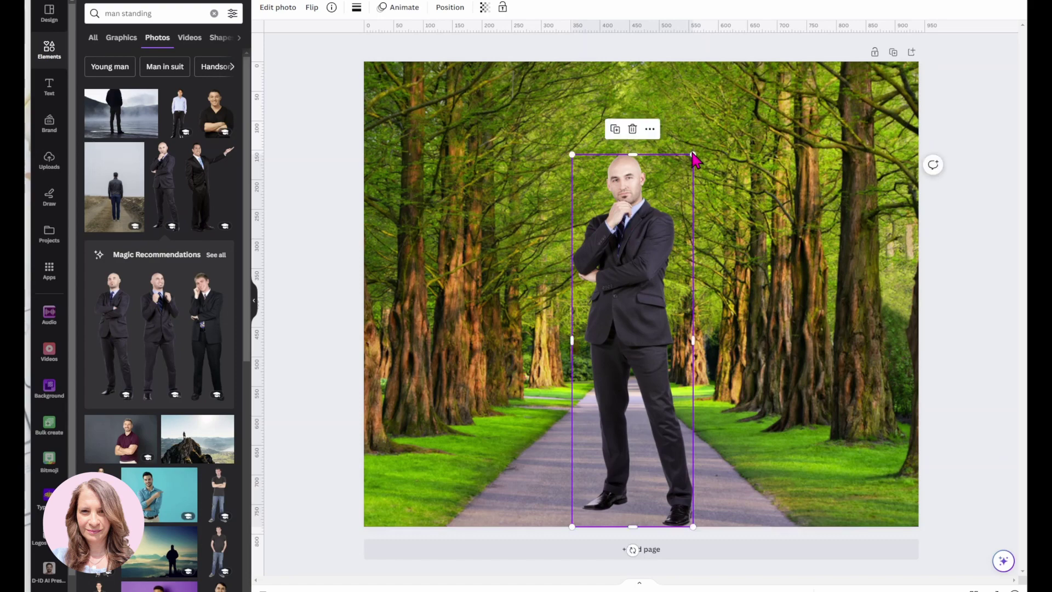
pyautogui.moveTo(692, 155); pyautogui.dragTo(665, 230)
# - Apply the Auto Focus effect to the tree-lined background photo
pyautogui.click(731, 205)
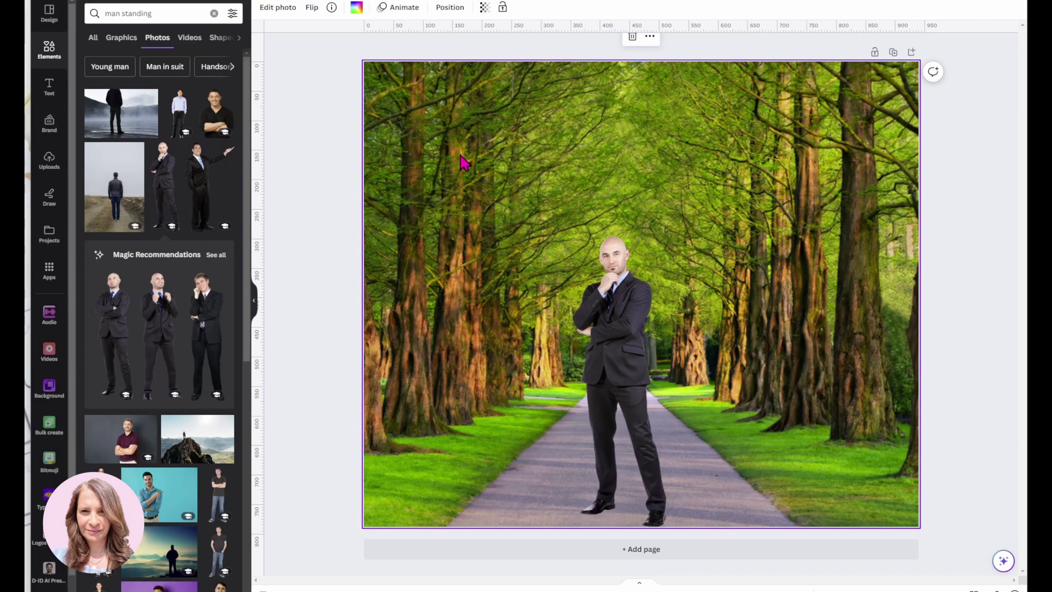
pyautogui.click(285, 12)
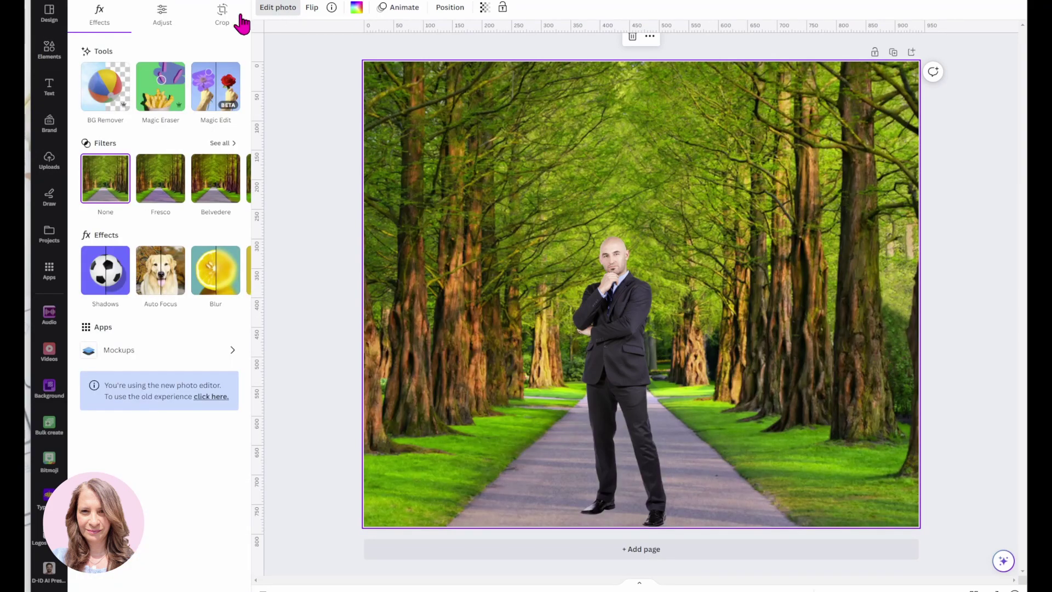
pyautogui.click(158, 281)
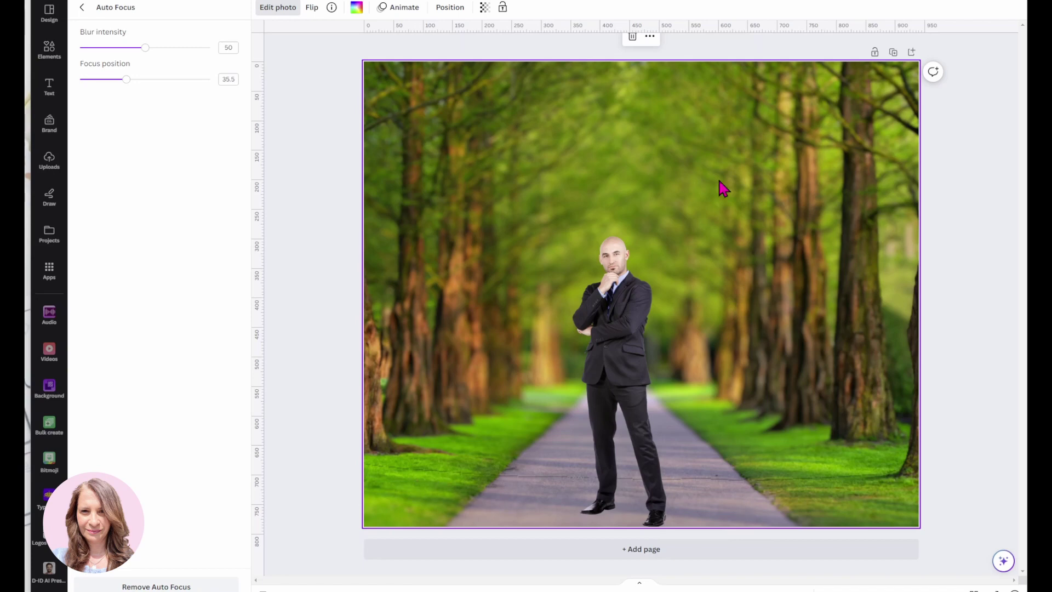
# - Set the background's Auto Focus position to 85 and leave the effect settings
pyautogui.click(127, 79)
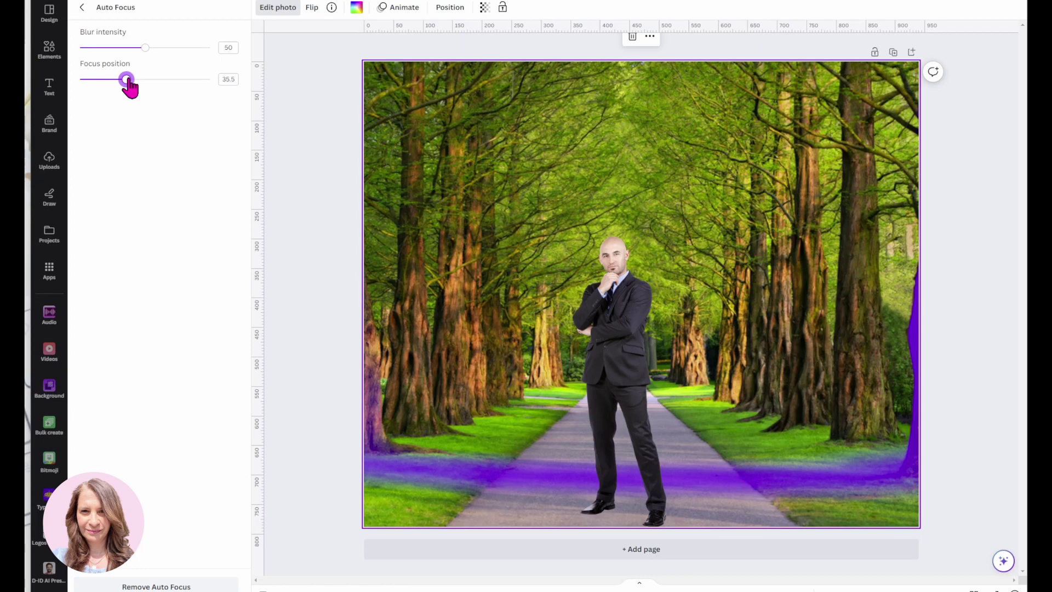
pyautogui.moveTo(130, 86); pyautogui.dragTo(135, 86)
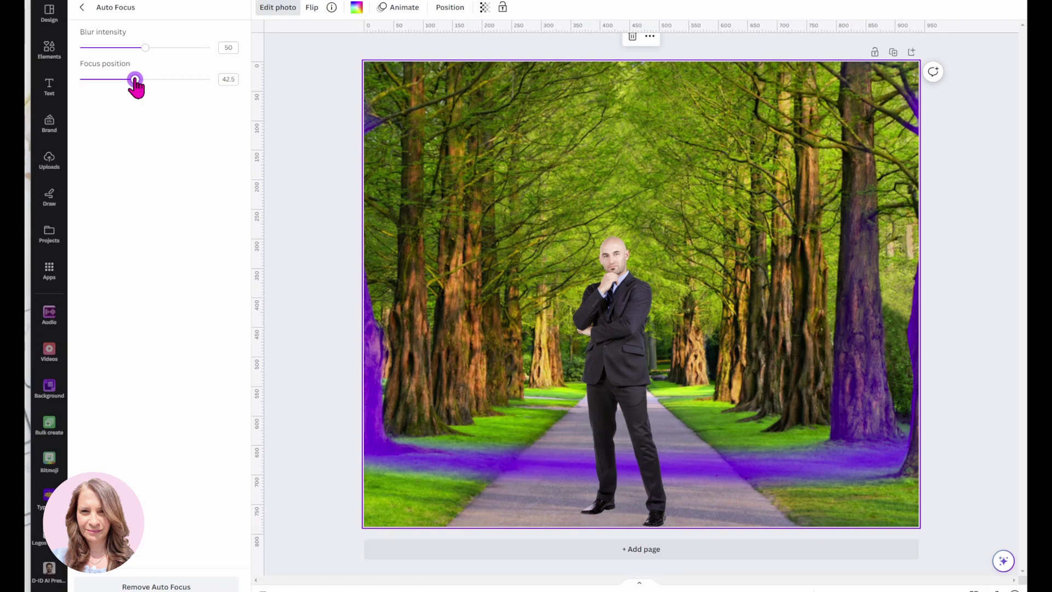
pyautogui.moveTo(136, 87); pyautogui.dragTo(195, 86)
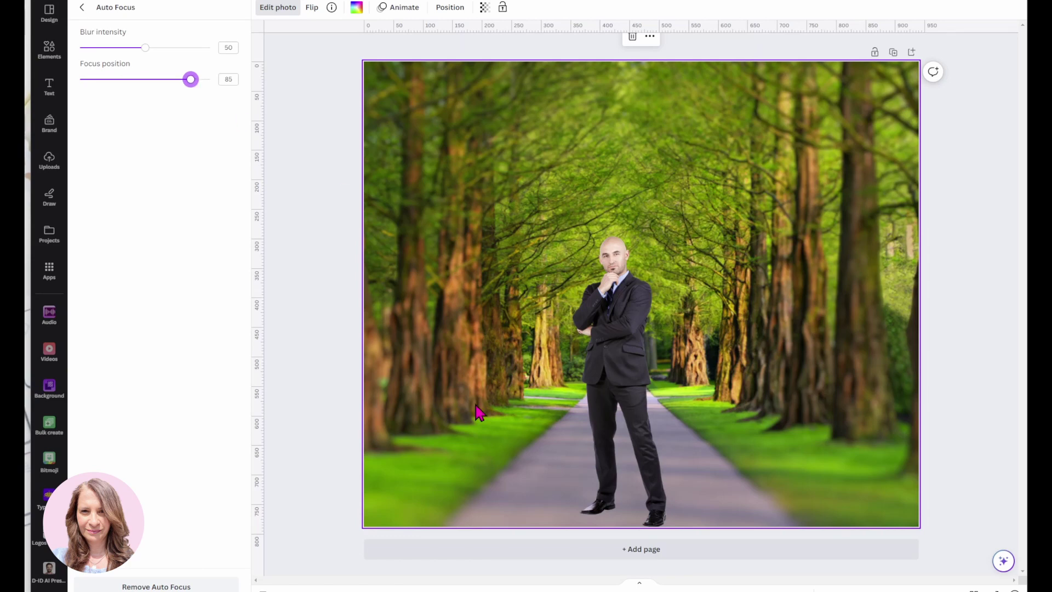
pyautogui.click(348, 338)
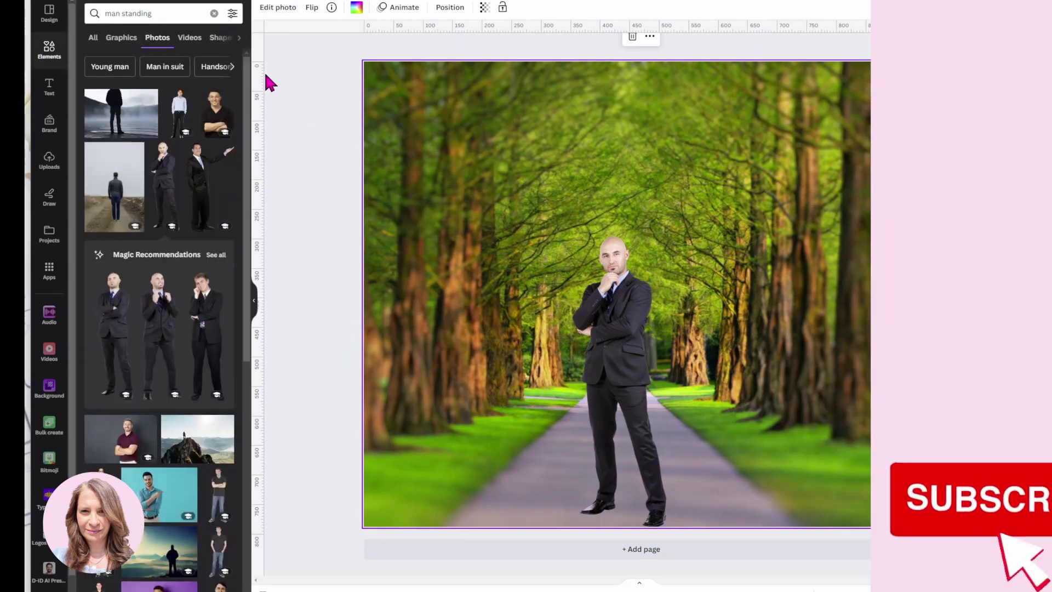
# - Reopen the background's Auto Focus settings and set the focus position to 8 and the blur intensity to 31
pyautogui.click(278, 8)
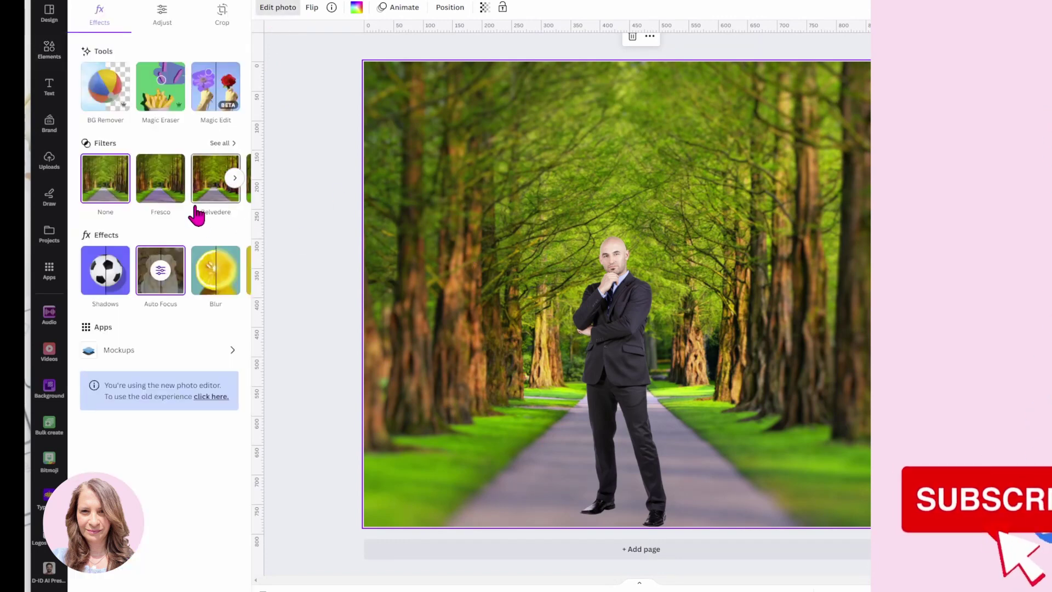
pyautogui.click(160, 270)
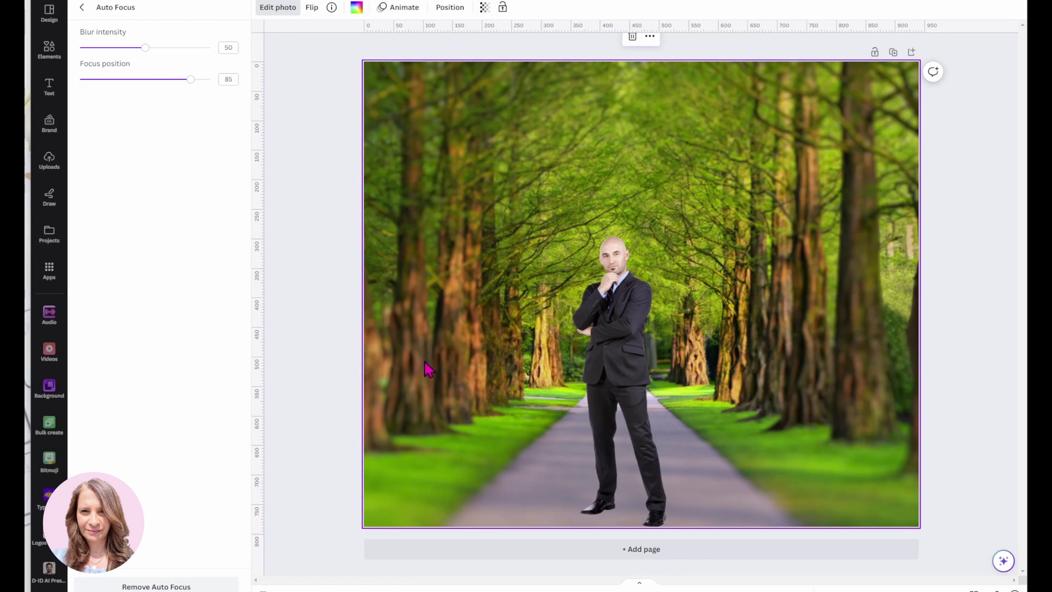
pyautogui.moveTo(190, 80); pyautogui.dragTo(89, 81)
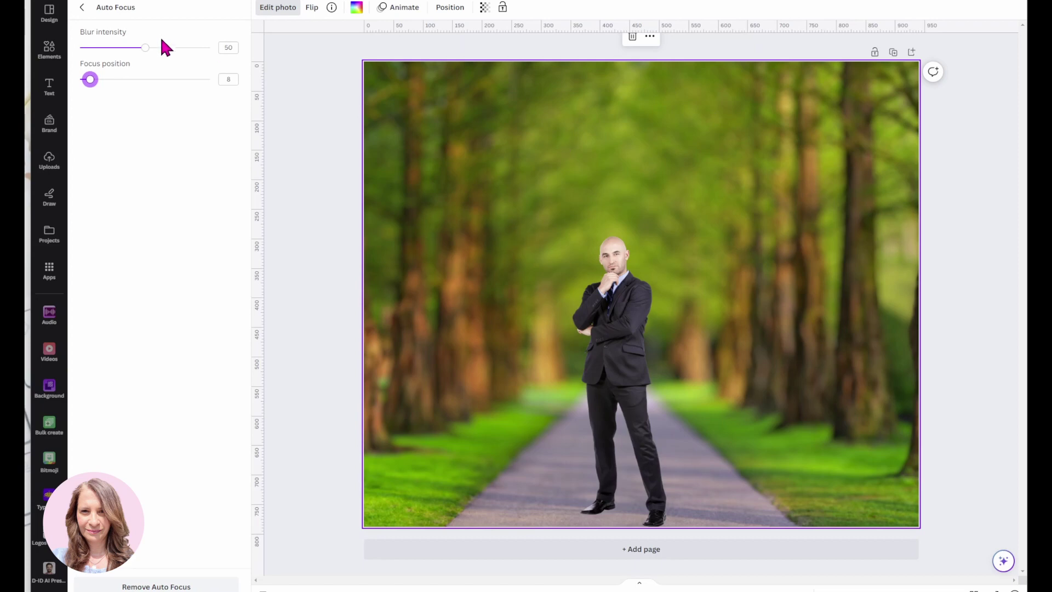
pyautogui.moveTo(145, 48); pyautogui.dragTo(120, 48)
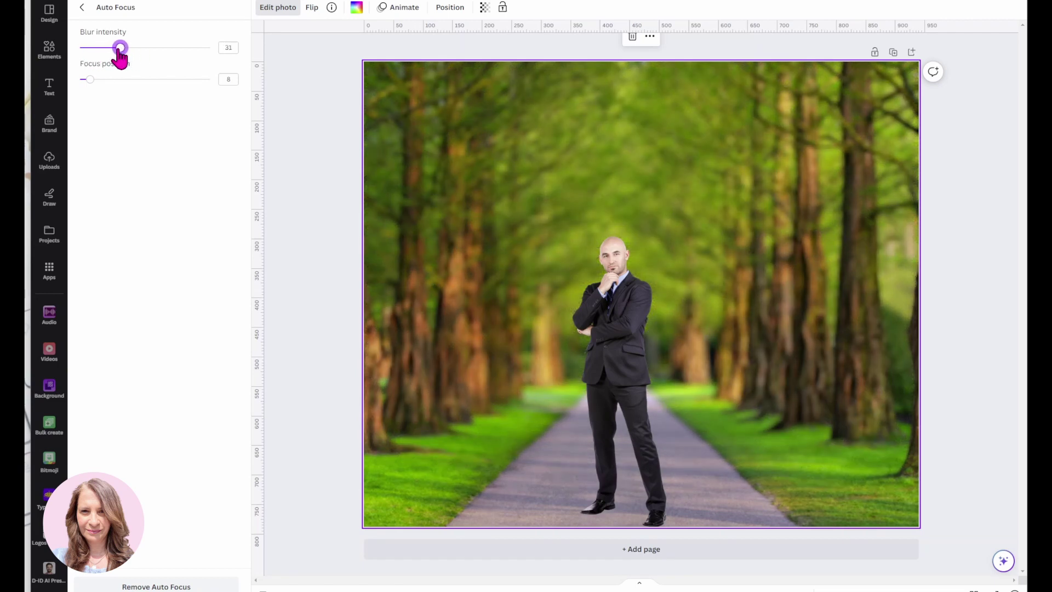
pyautogui.press('Escape')
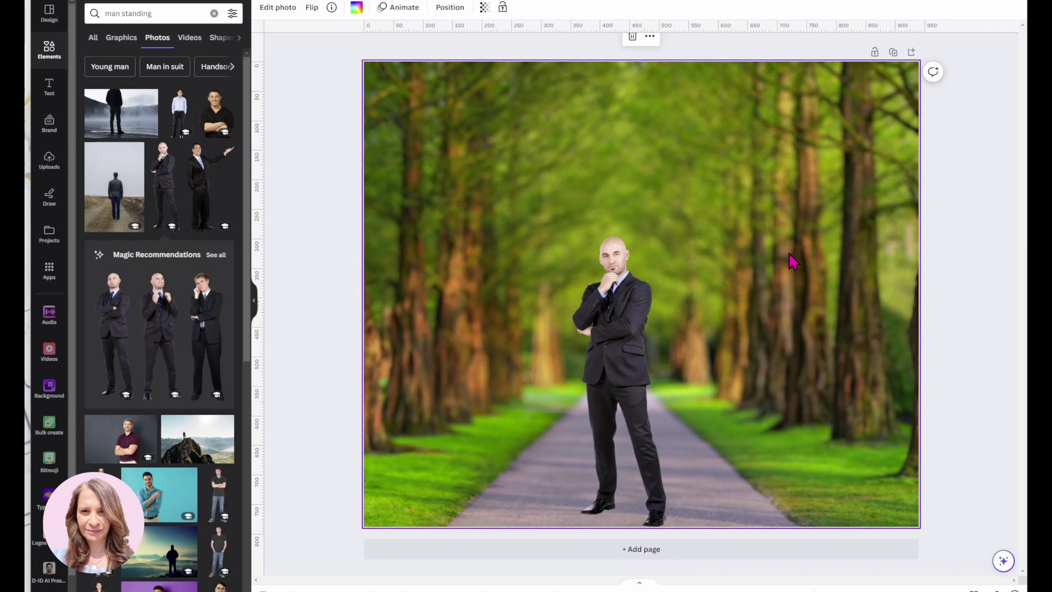
# - Add a second page and set the beach photo with palm leaves, umbrellas and loungers as its background
pyautogui.click(641, 552)
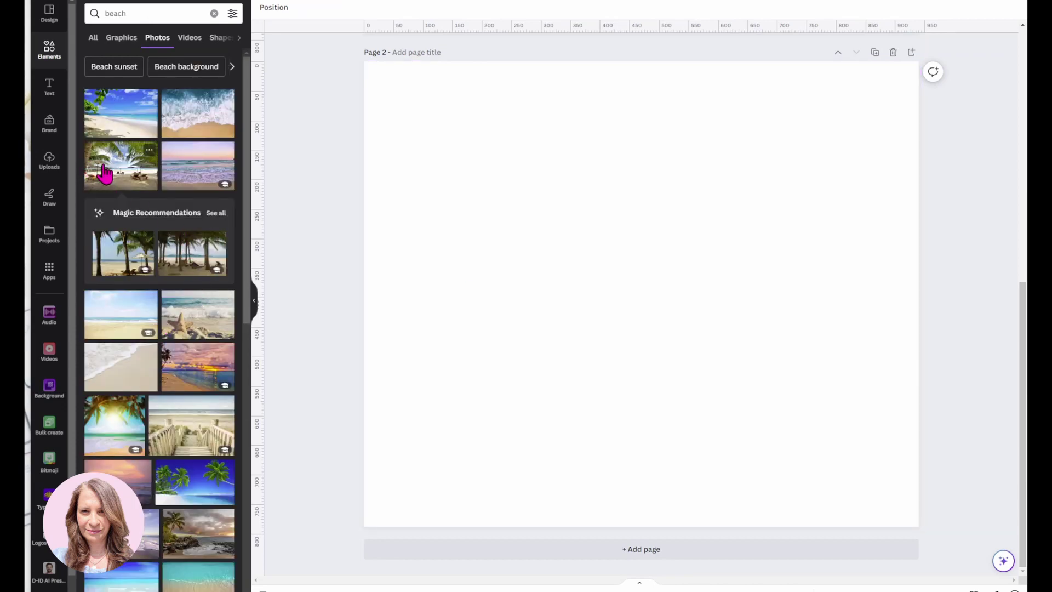
pyautogui.click(108, 172)
pyautogui.rightClick(486, 213)
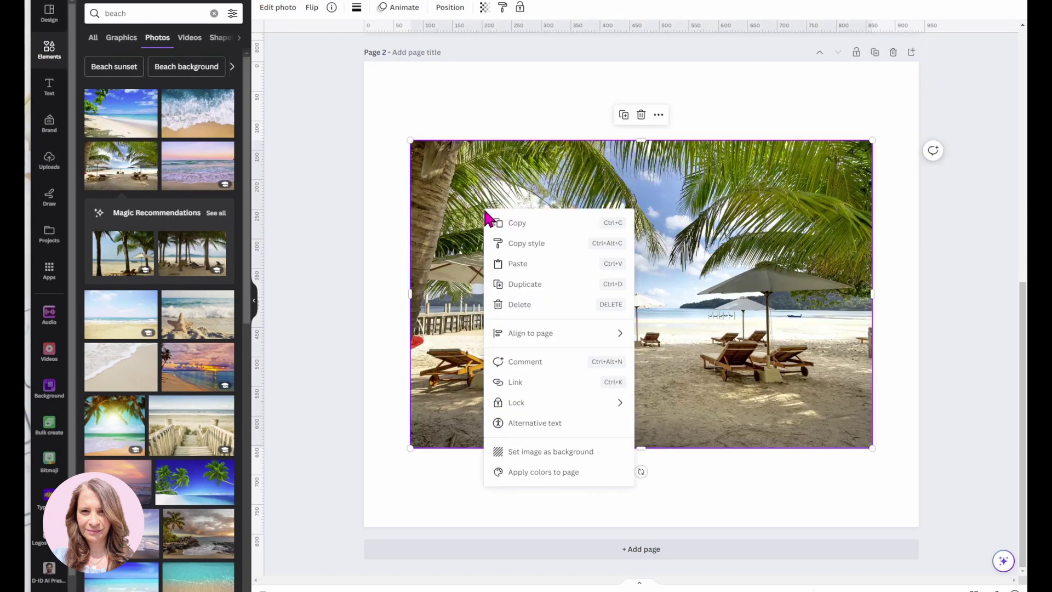
pyautogui.click(539, 450)
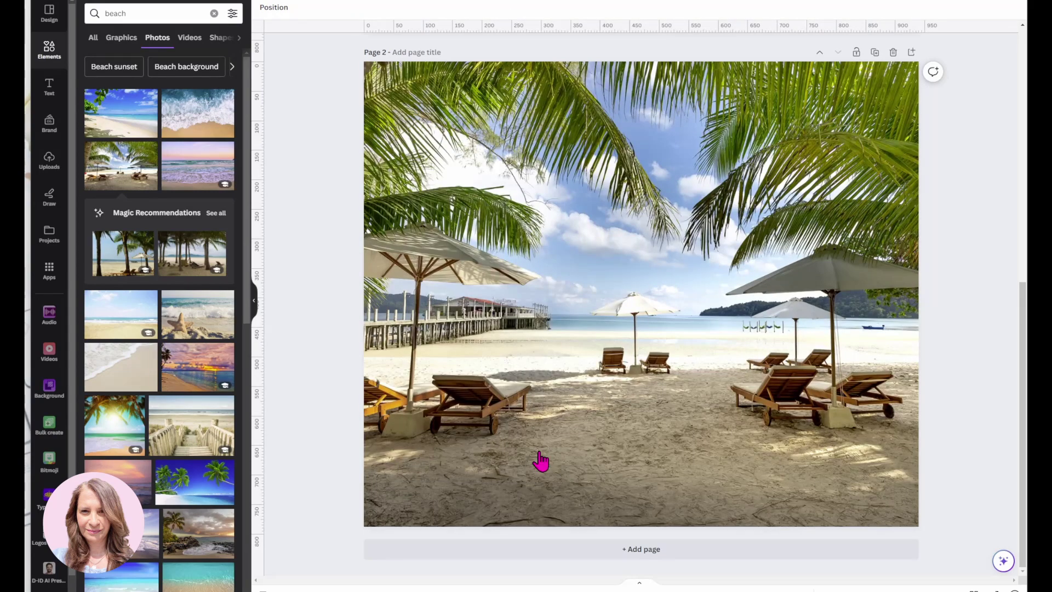
# - Search the photos for "woman" and add the one of a woman in a flowing white dress standing in water
pyautogui.click(138, 12)
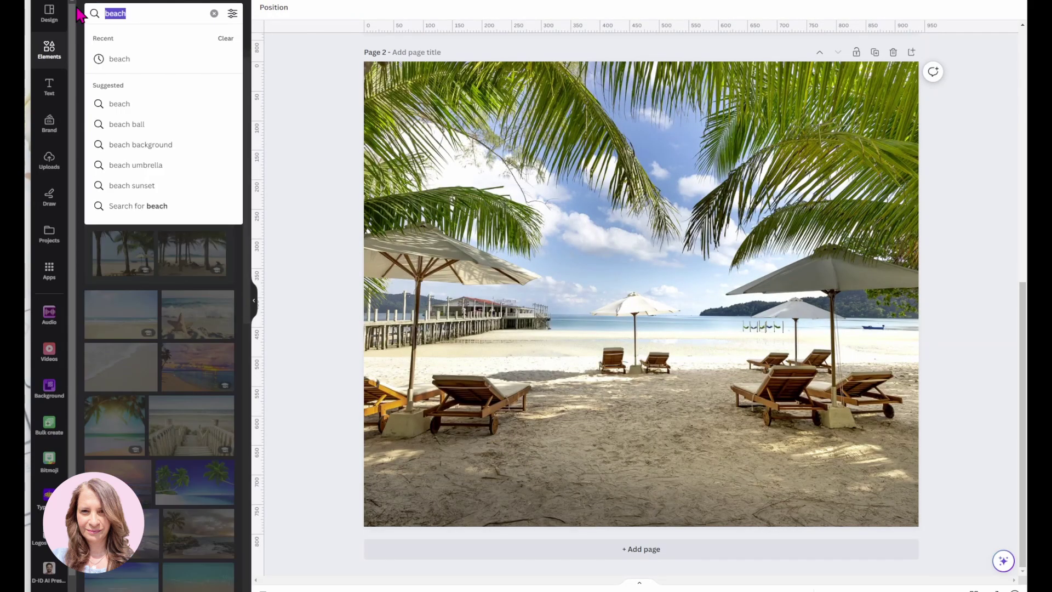
pyautogui.write('woman')
pyautogui.press('Return')
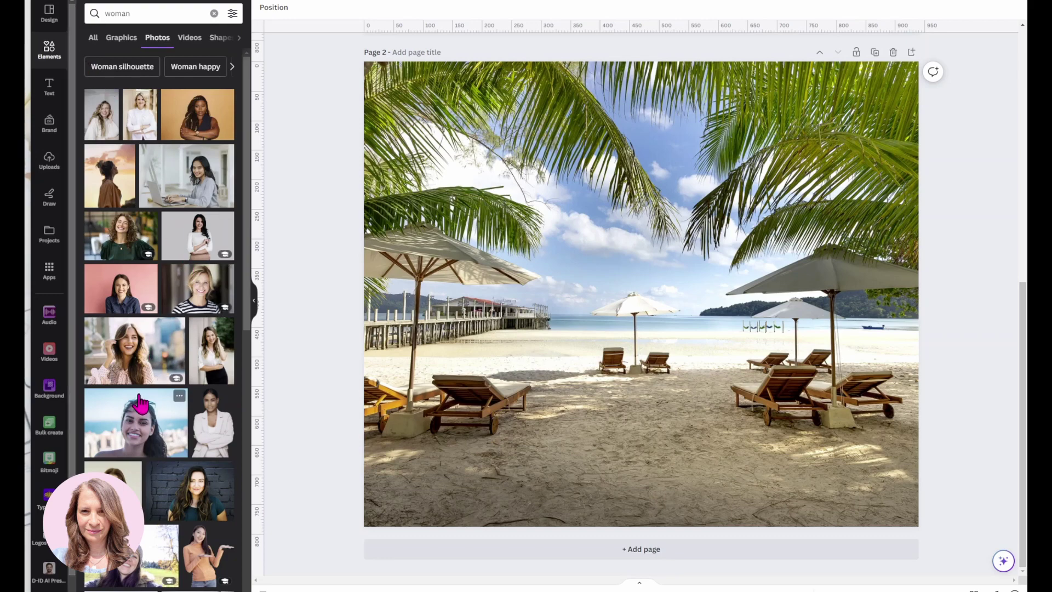
pyautogui.scroll(-10, 138, 404)
pyautogui.click(132, 452)
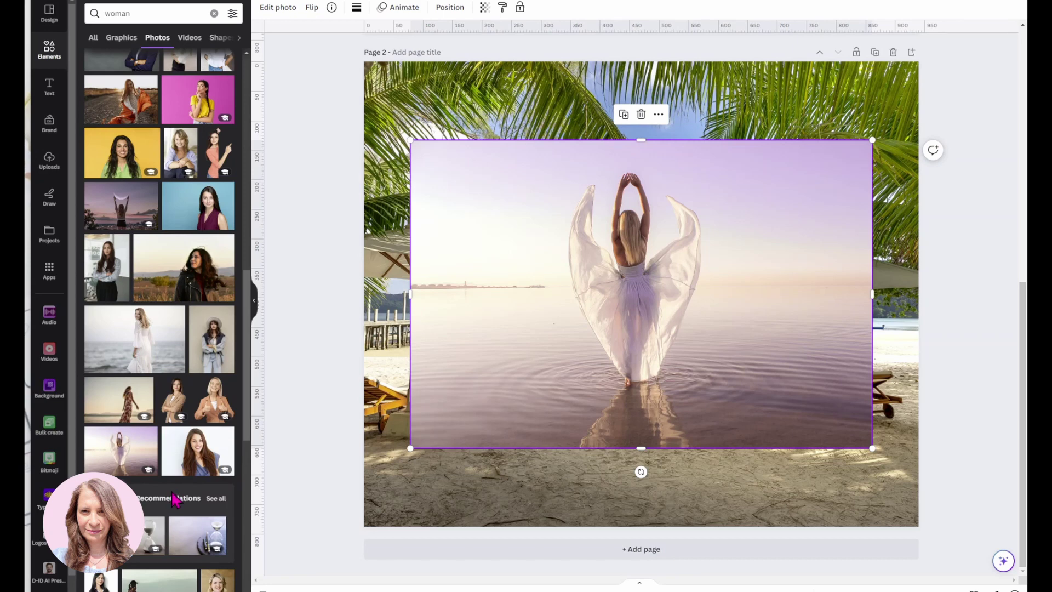
# - Remove the background from the photo of the woman in the flowing dress
pyautogui.rightClick(518, 251)
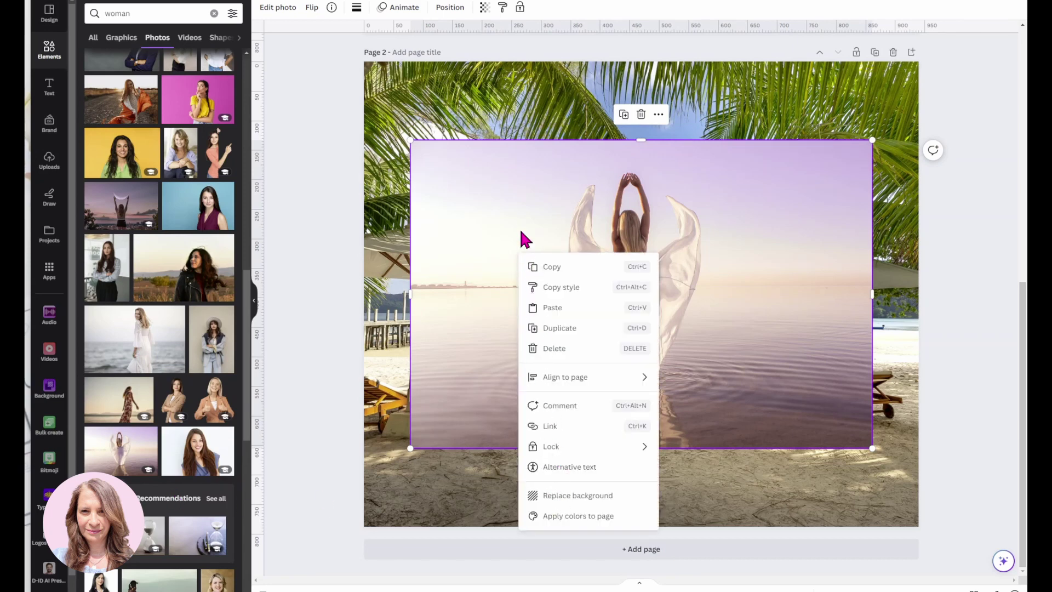
pyautogui.click(277, 9)
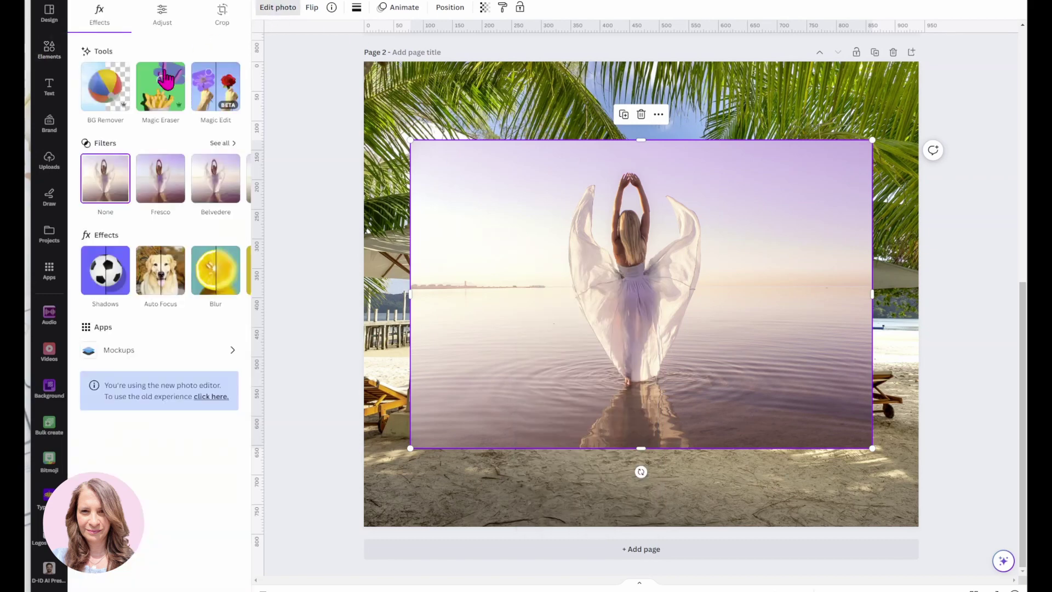
pyautogui.click(113, 94)
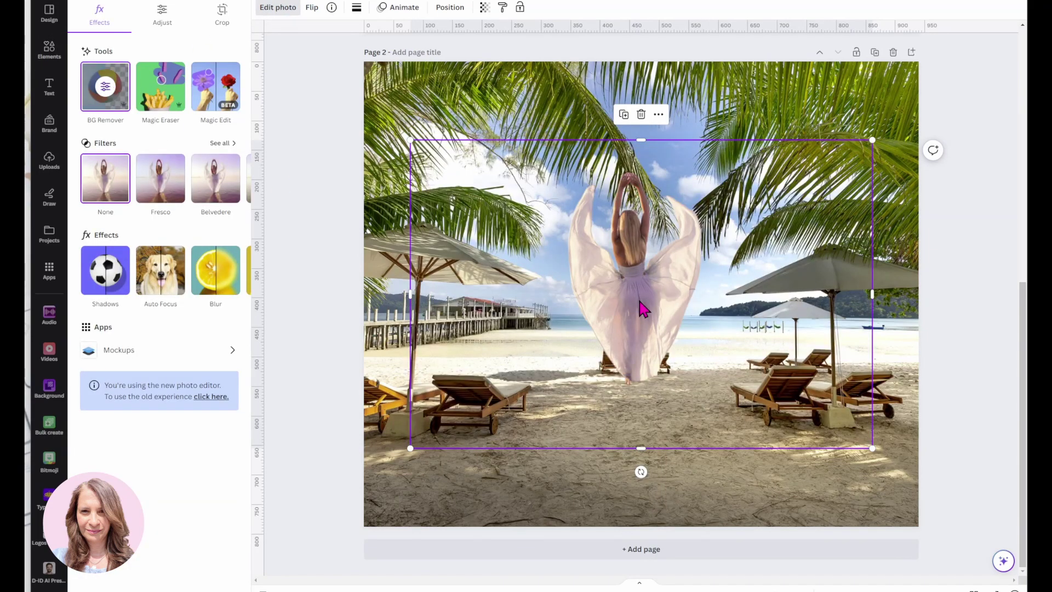
# - Move the cutout woman down onto the sand and enlarge her in the middle of the beach scene
pyautogui.moveTo(639, 305); pyautogui.dragTo(635, 424)
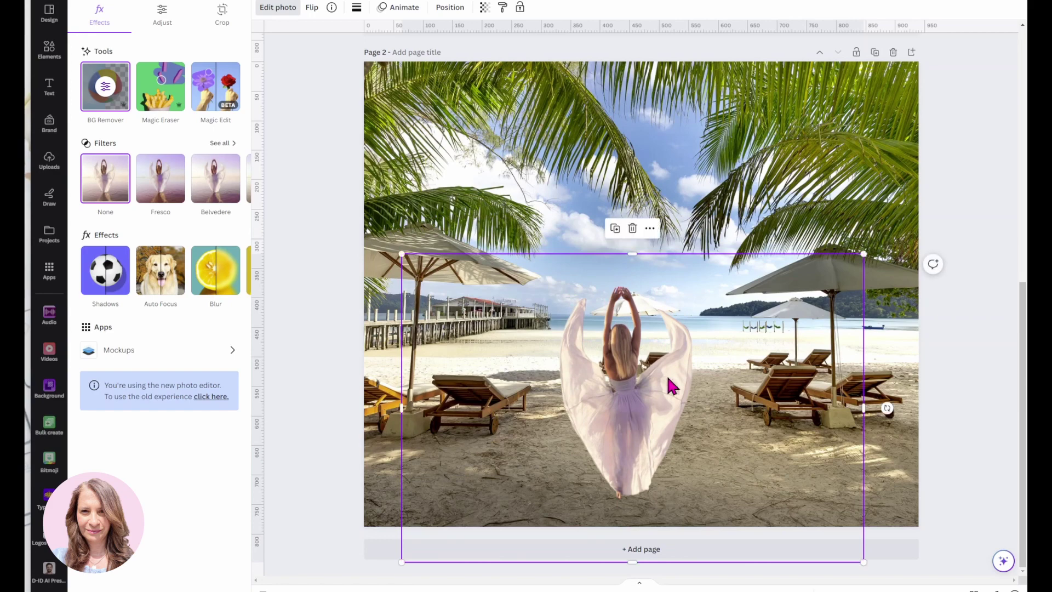
pyautogui.moveTo(864, 254); pyautogui.dragTo(966, 102)
pyautogui.moveTo(684, 326); pyautogui.dragTo(695, 328)
pyautogui.click(317, 308)
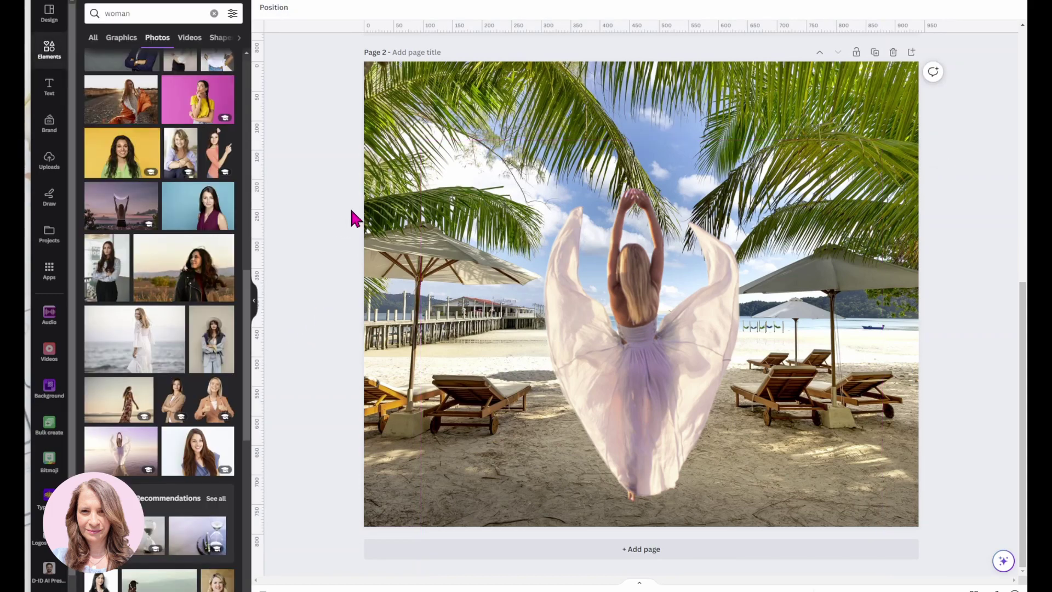
# - Try the Blur effect on the beach background at higher and lower intensities
pyautogui.click(404, 114)
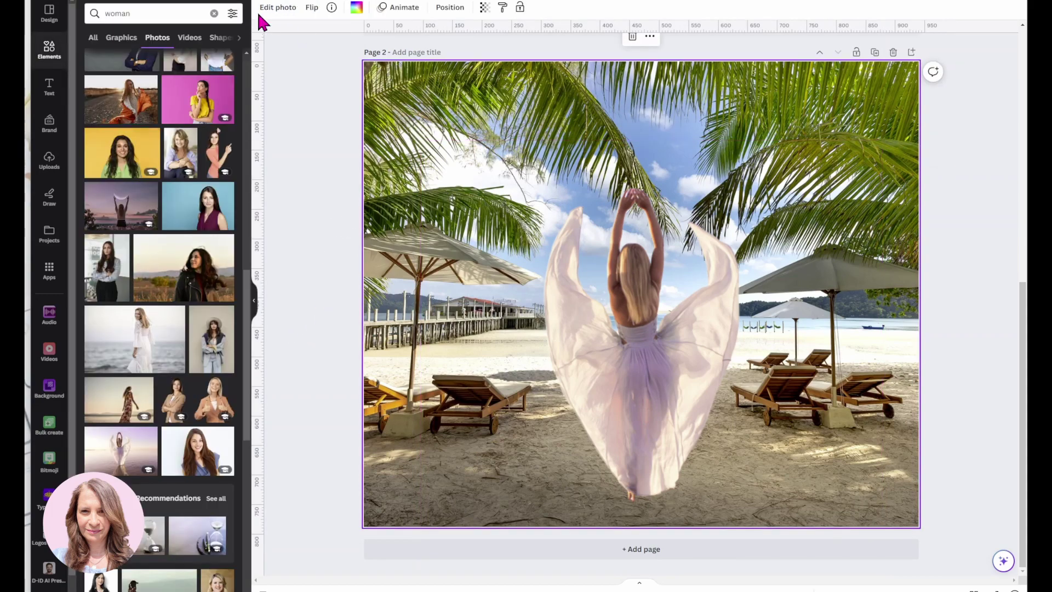
pyautogui.click(276, 12)
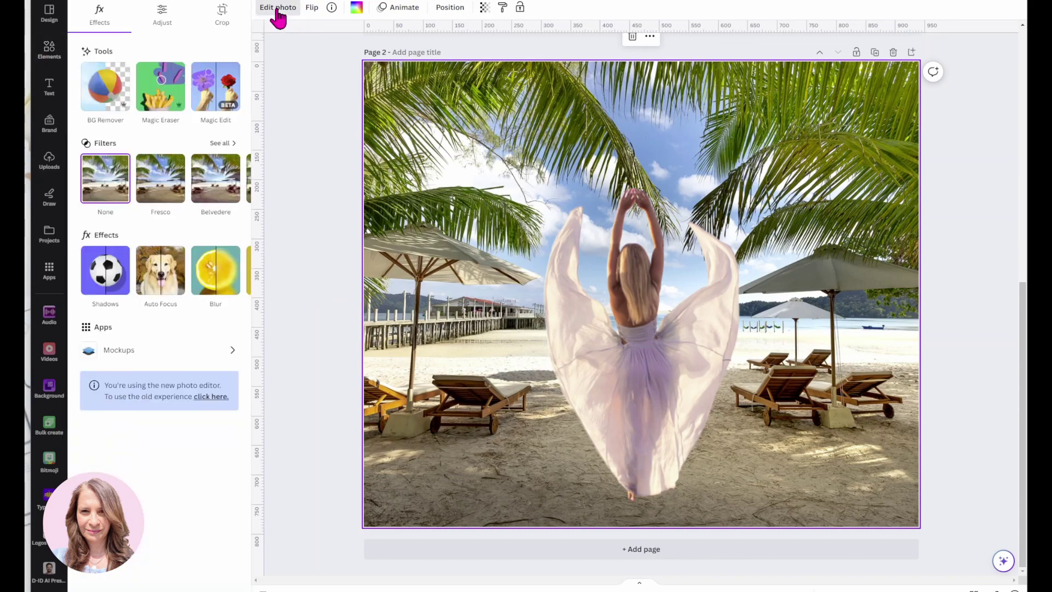
pyautogui.click(211, 282)
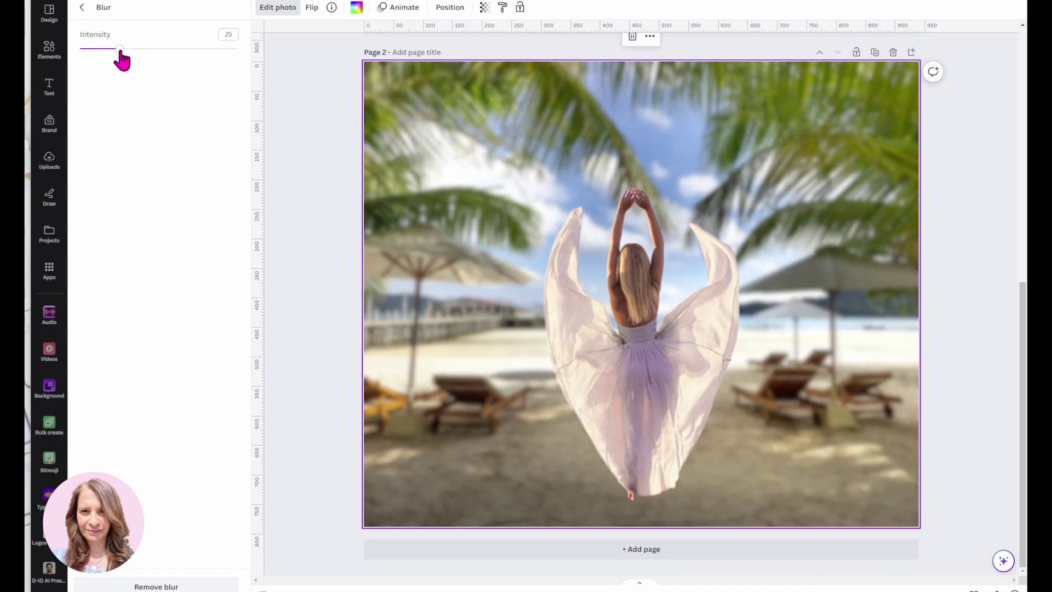
pyautogui.moveTo(119, 48); pyautogui.dragTo(142, 50)
pyautogui.moveTo(158, 55); pyautogui.dragTo(72, 55)
pyautogui.click(82, 7)
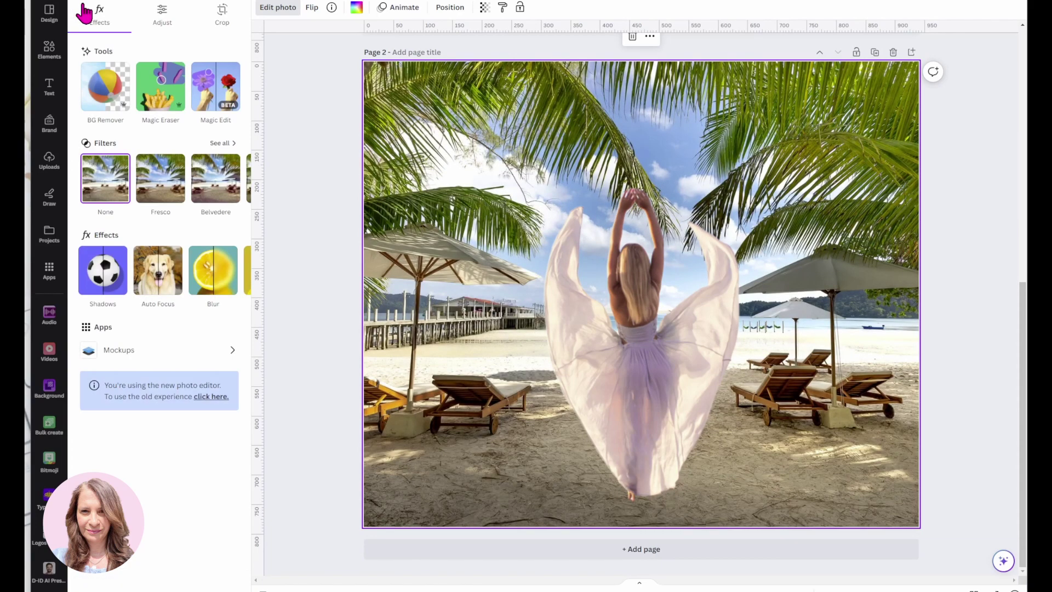
# - Apply the Blur effect to the cutout woman and set its intensity to 8
pyautogui.click(630, 344)
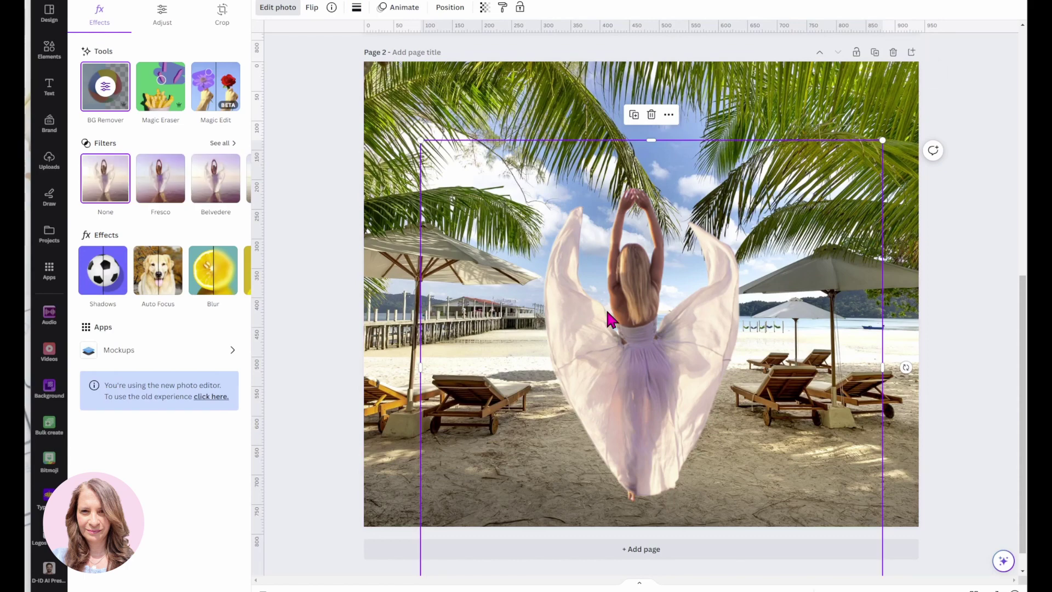
pyautogui.click(205, 286)
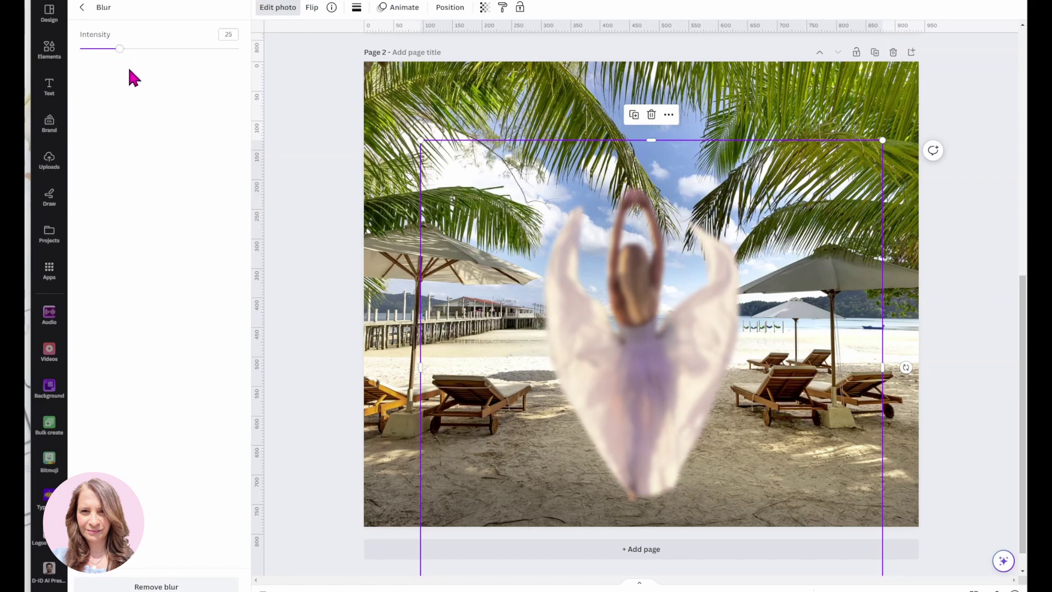
pyautogui.moveTo(116, 51); pyautogui.dragTo(89, 62)
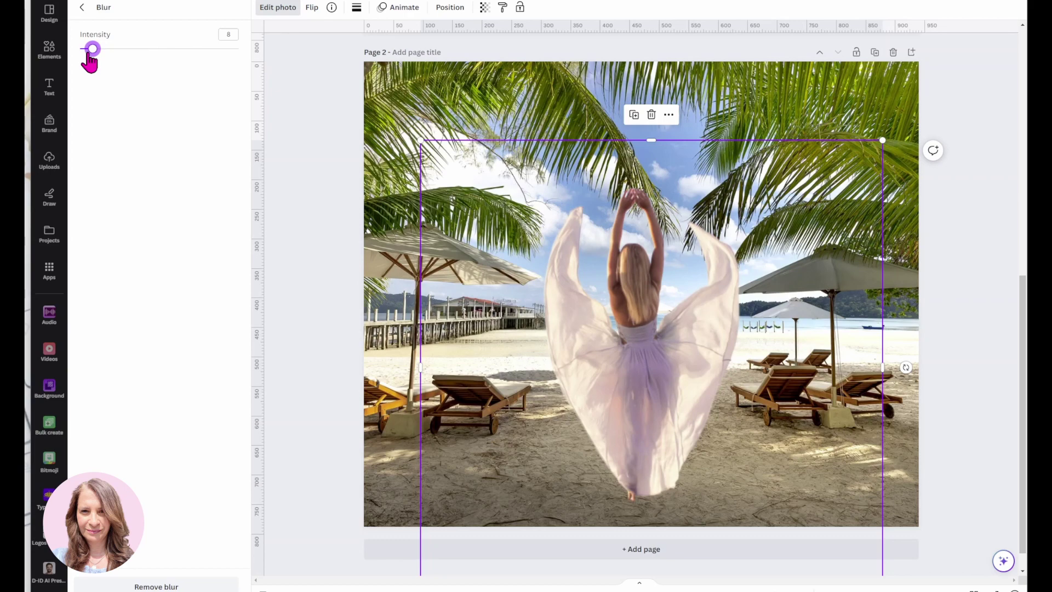
pyautogui.click(292, 94)
# - Apply the Blur effect to the beach background photo with an intensity of 13
pyautogui.click(393, 95)
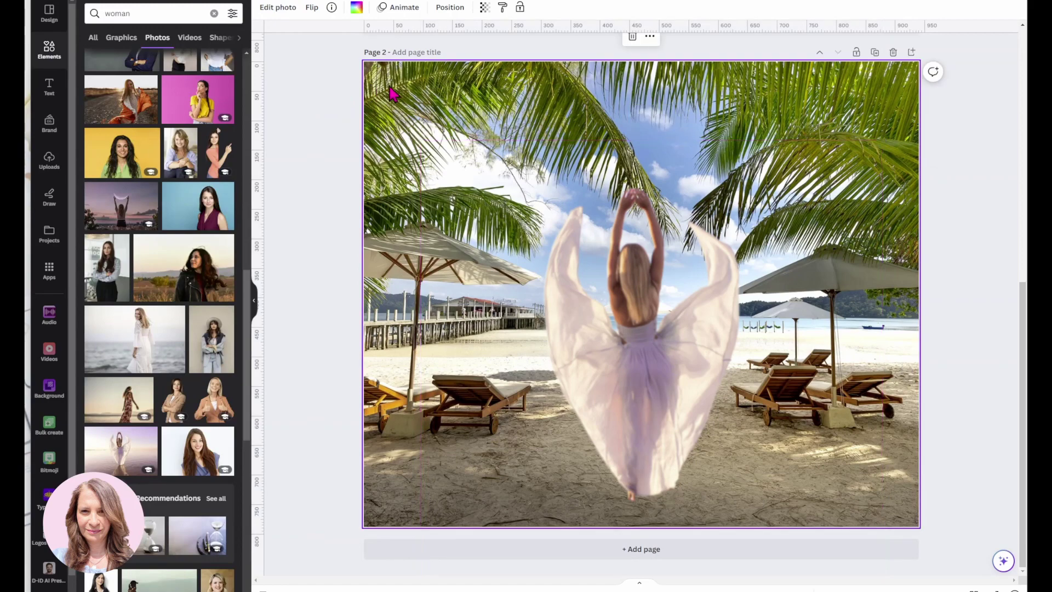
pyautogui.click(278, 8)
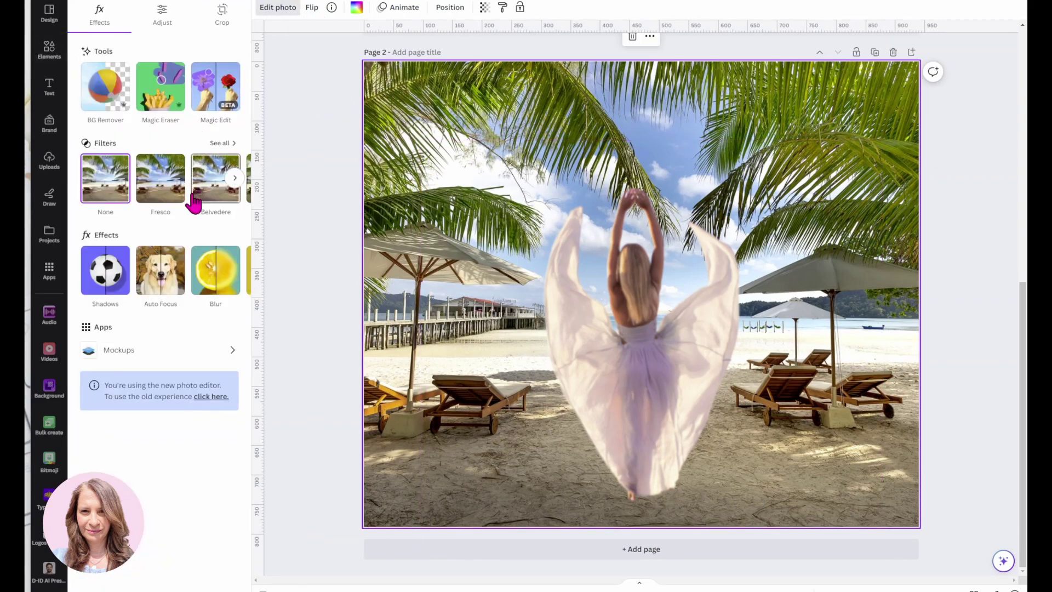
pyautogui.click(214, 284)
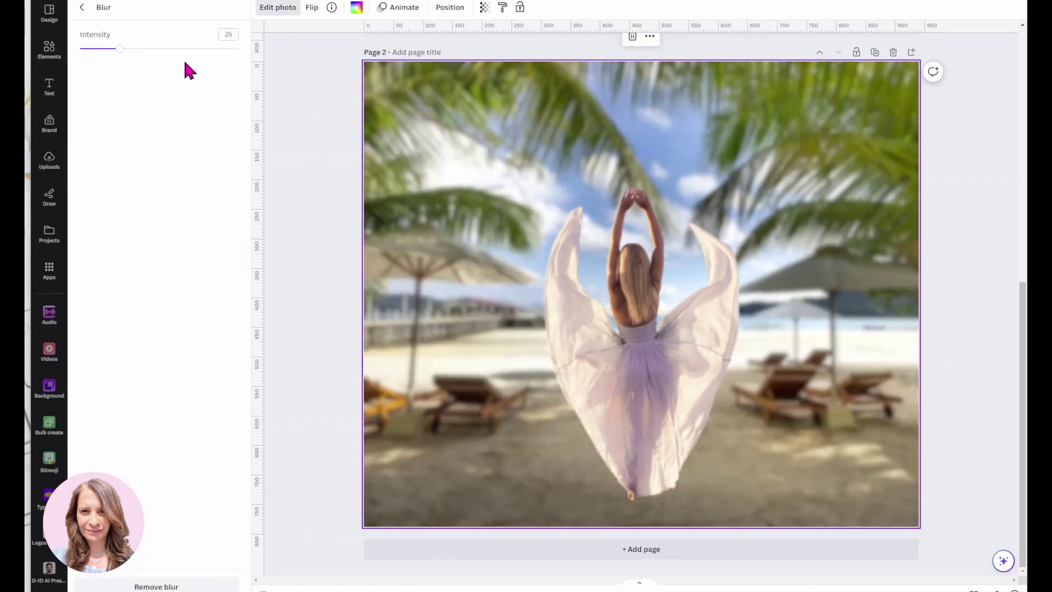
pyautogui.moveTo(120, 48); pyautogui.dragTo(98, 59)
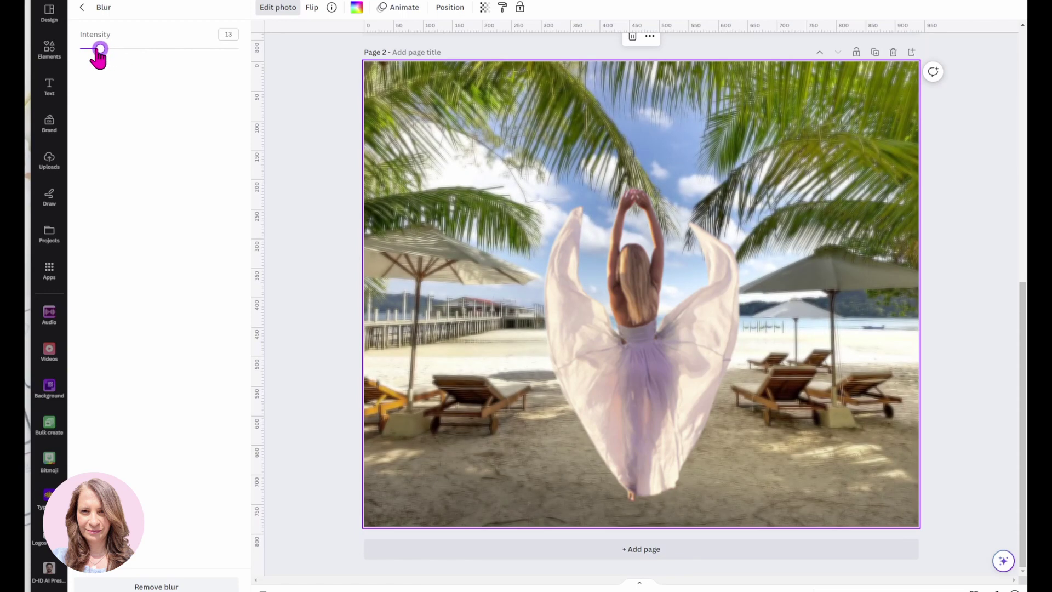
pyautogui.click(314, 101)
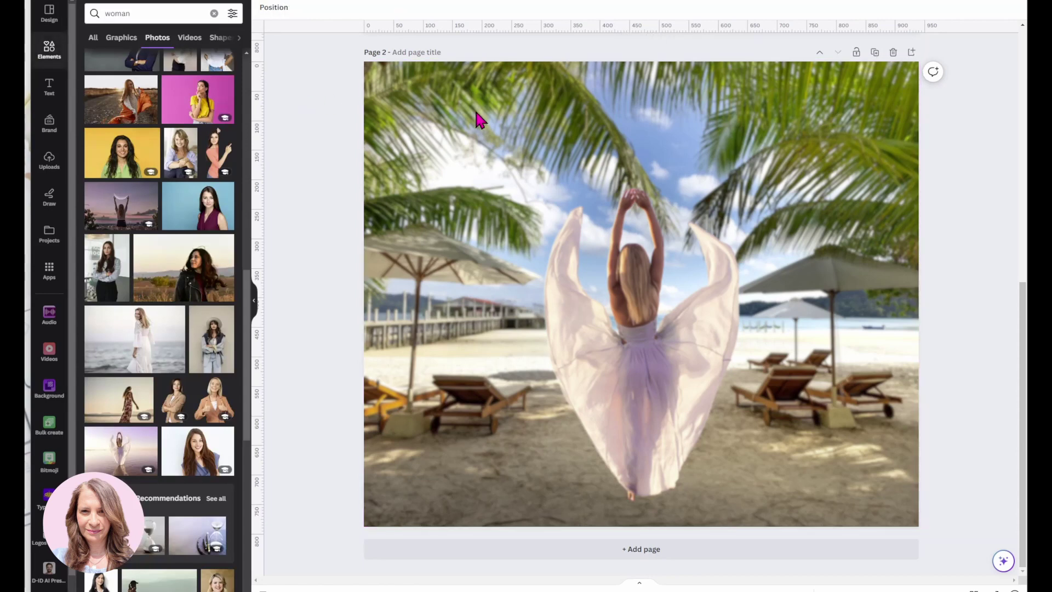
# - Add a new page below the beach scene and search the photos for "new york city traffic"
pyautogui.click(598, 558)
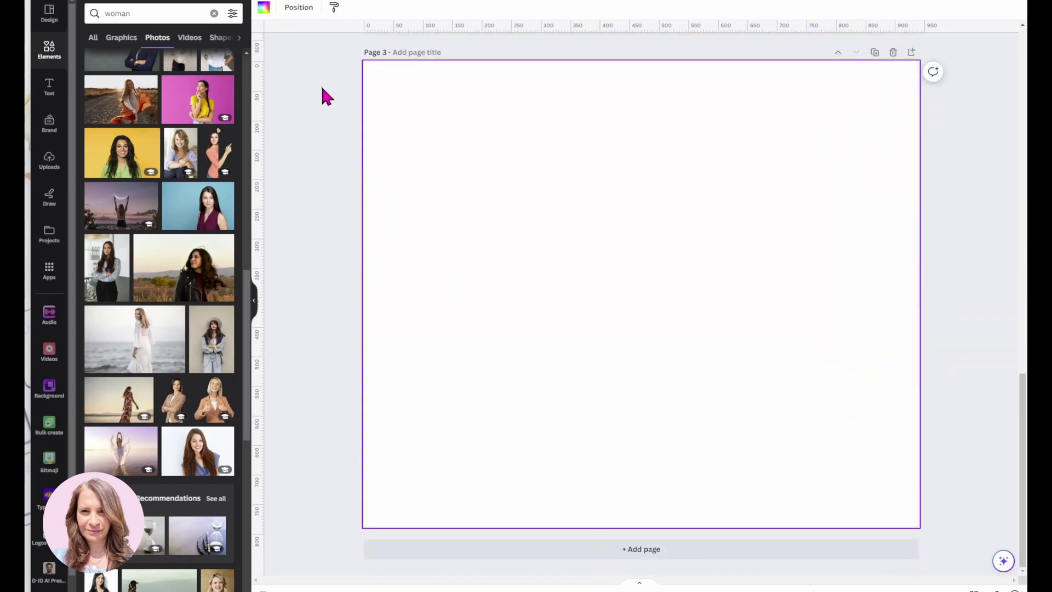
pyautogui.click(323, 88)
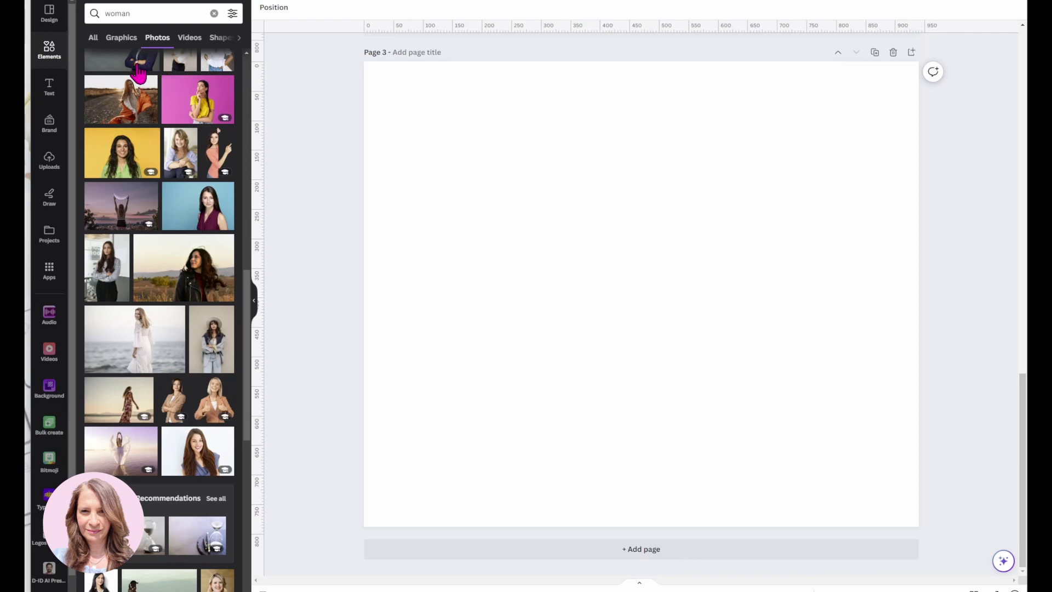
pyautogui.click(51, 57)
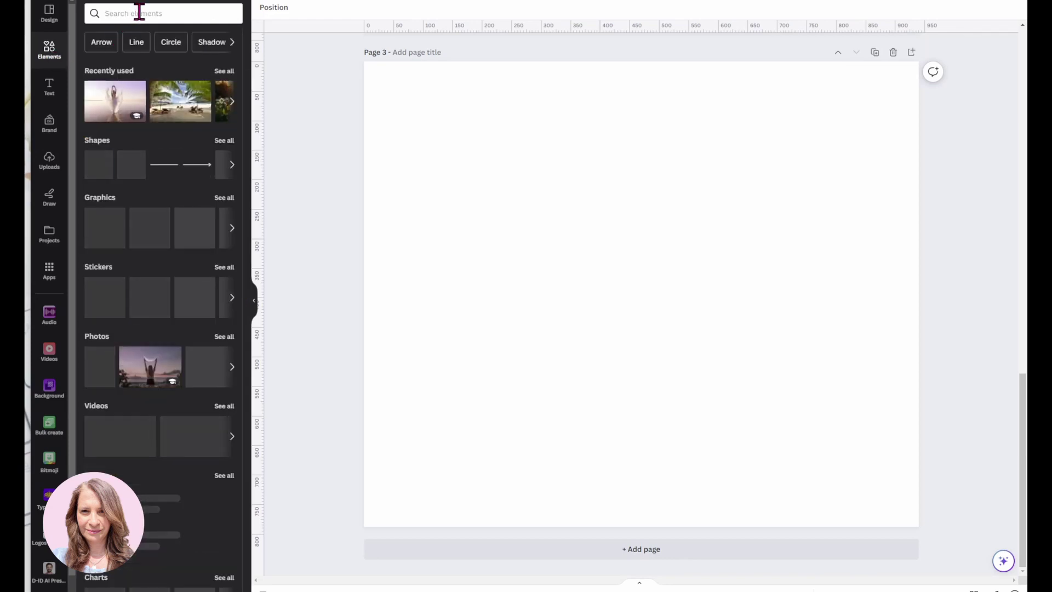
pyautogui.click(139, 13)
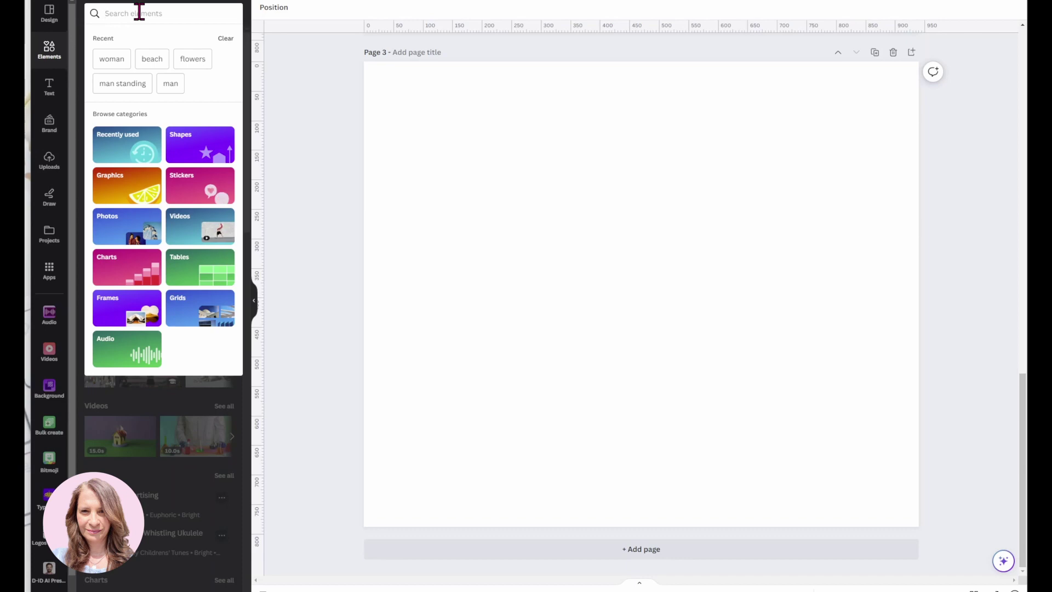
pyautogui.write('city')
pyautogui.press('Return')
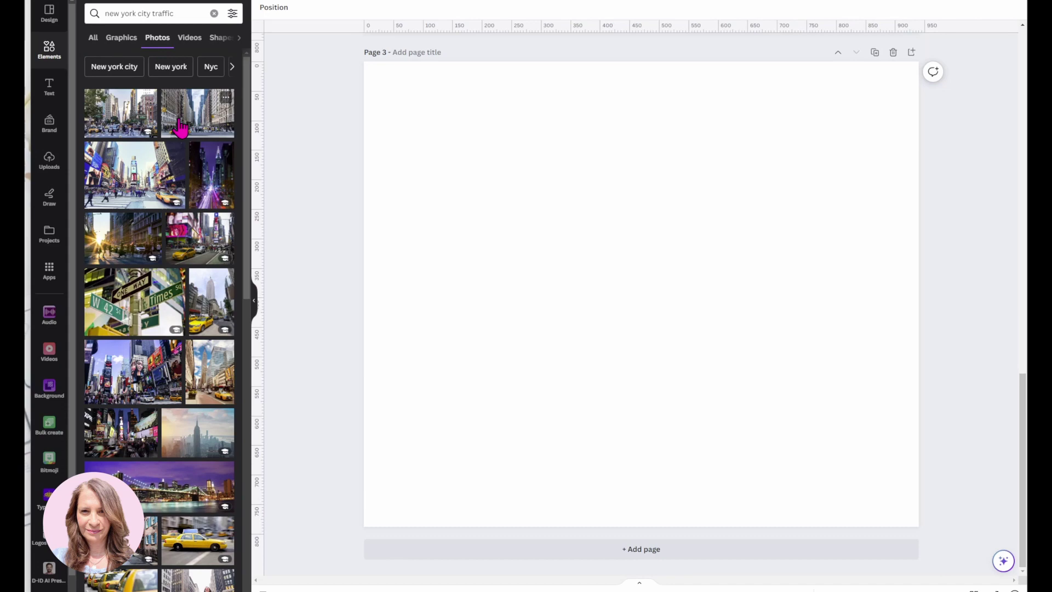
# - Add the photo of the avenue with the yellow taxi and pedestrians and set it as the page background
pyautogui.click(187, 132)
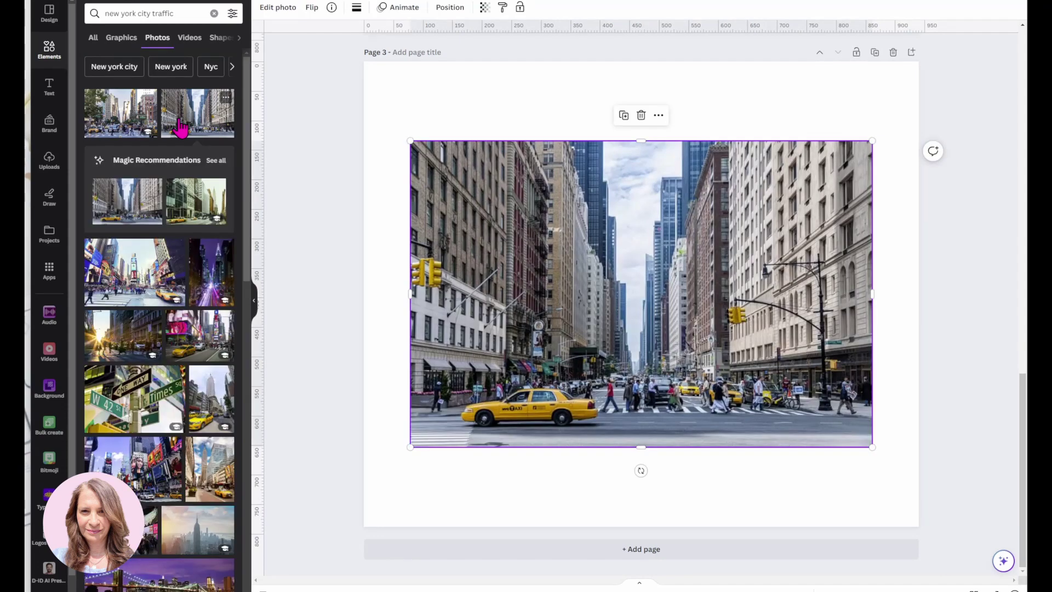
pyautogui.moveTo(658, 217); pyautogui.dragTo(639, 234)
pyautogui.rightClick(638, 231)
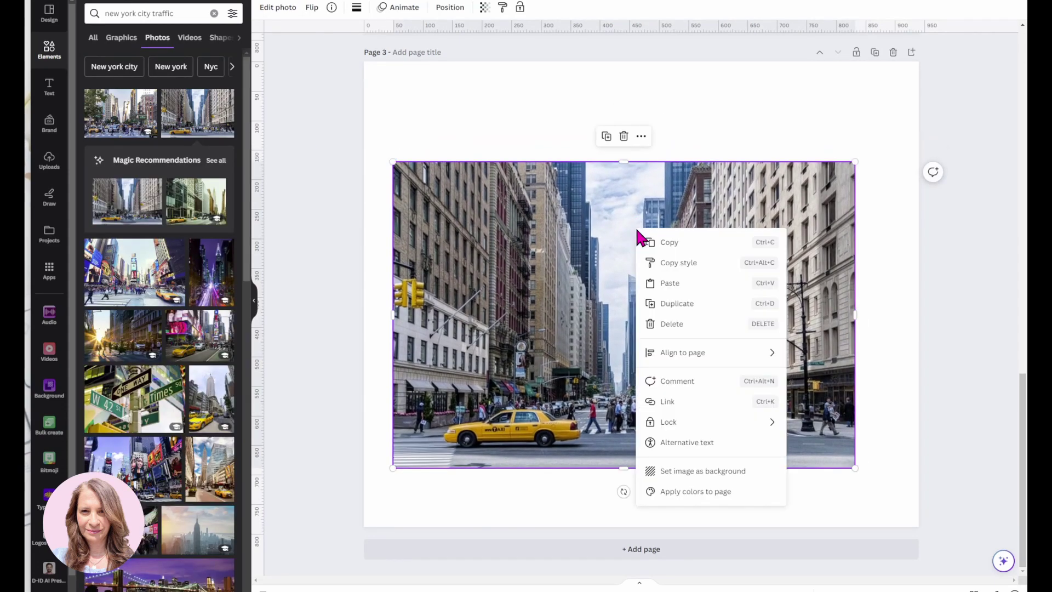
pyautogui.click(675, 473)
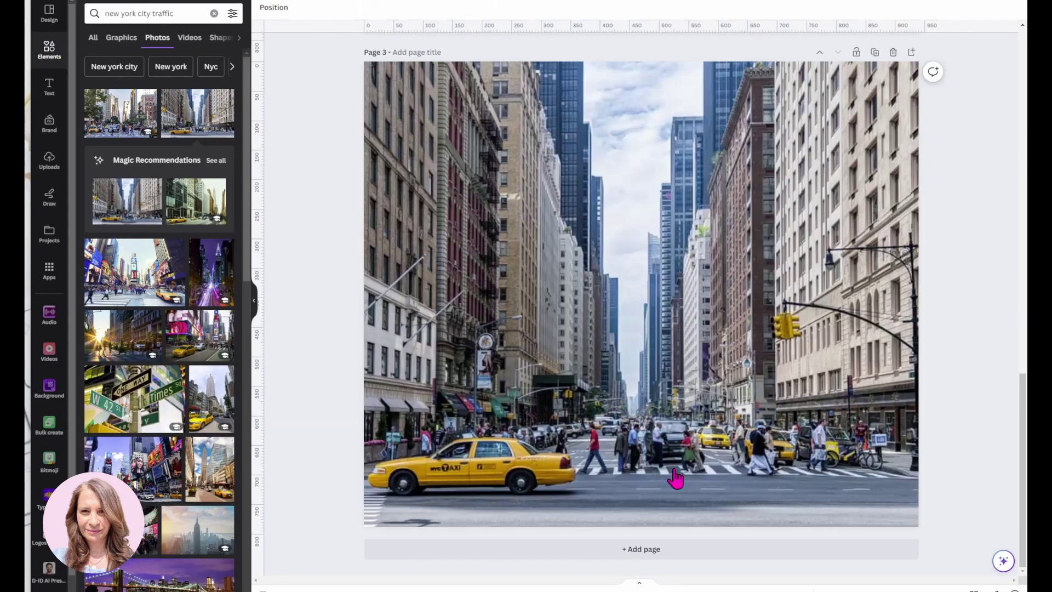
# - Switch the city background photo's editing back to the old photo editor
pyautogui.click(594, 204)
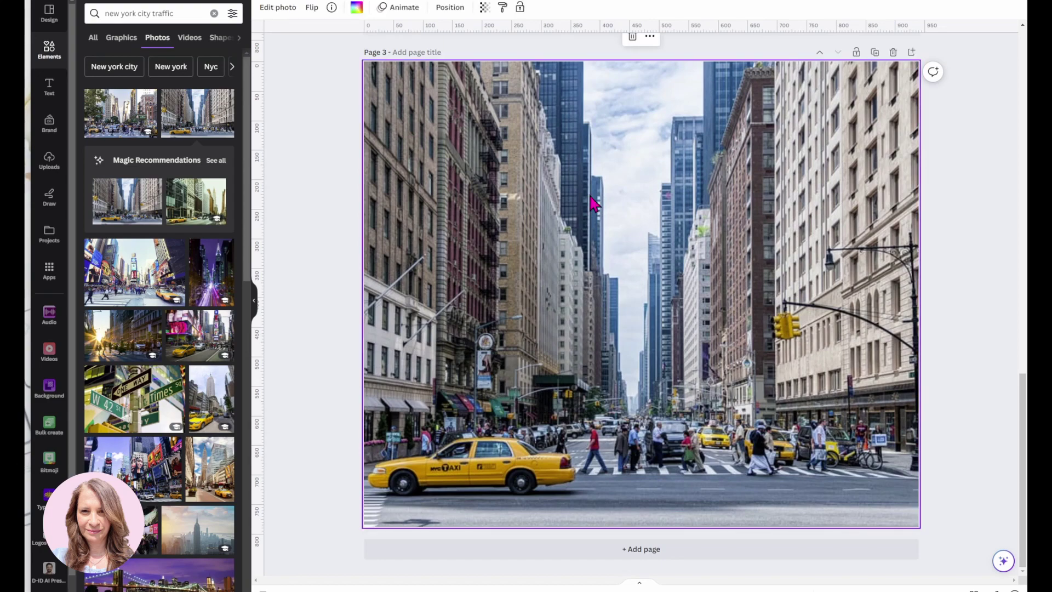
pyautogui.click(277, 12)
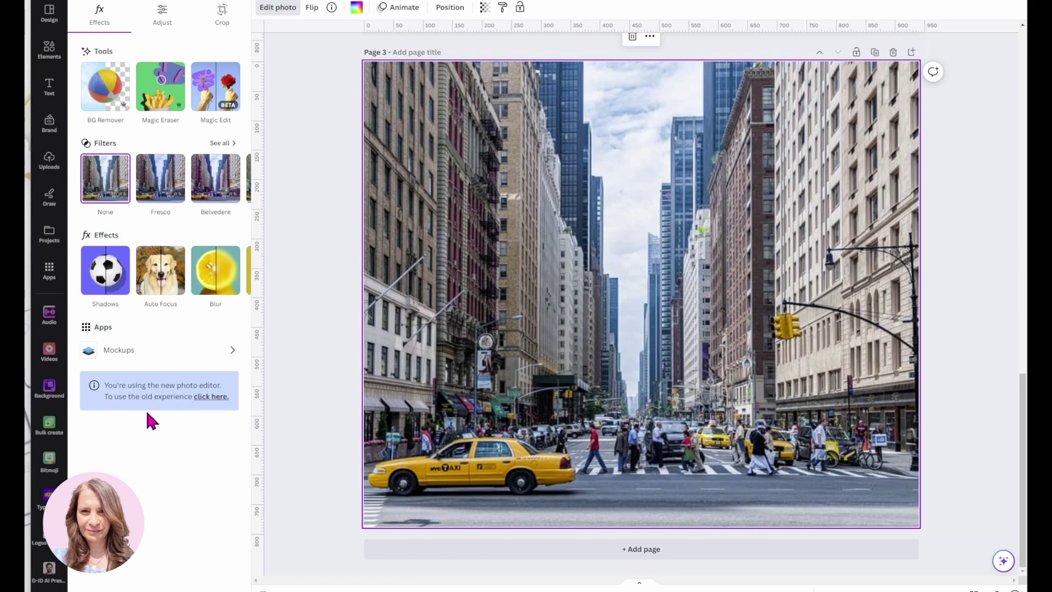
pyautogui.click(204, 400)
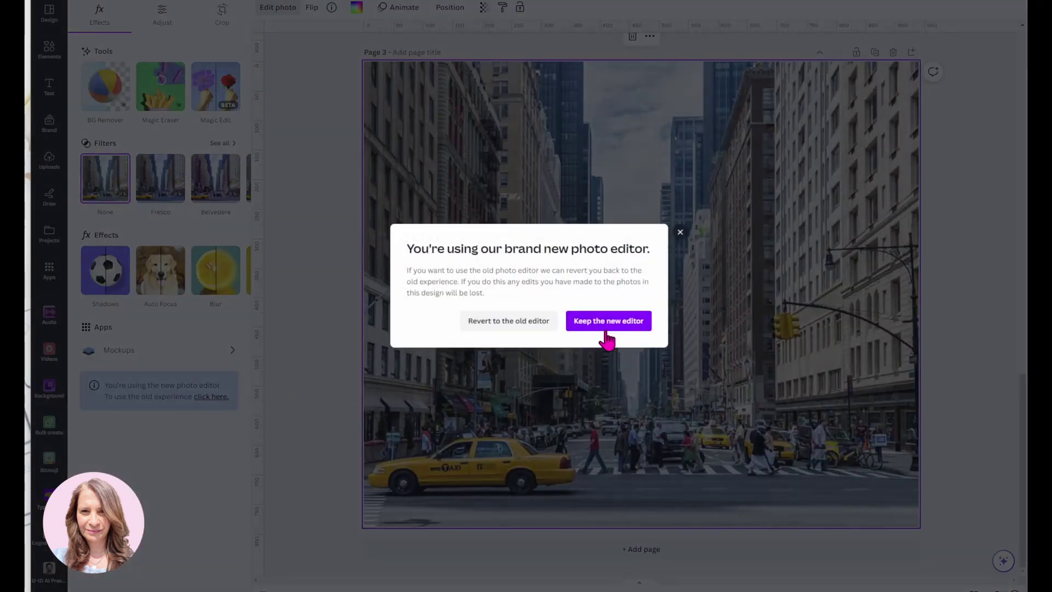
pyautogui.click(521, 324)
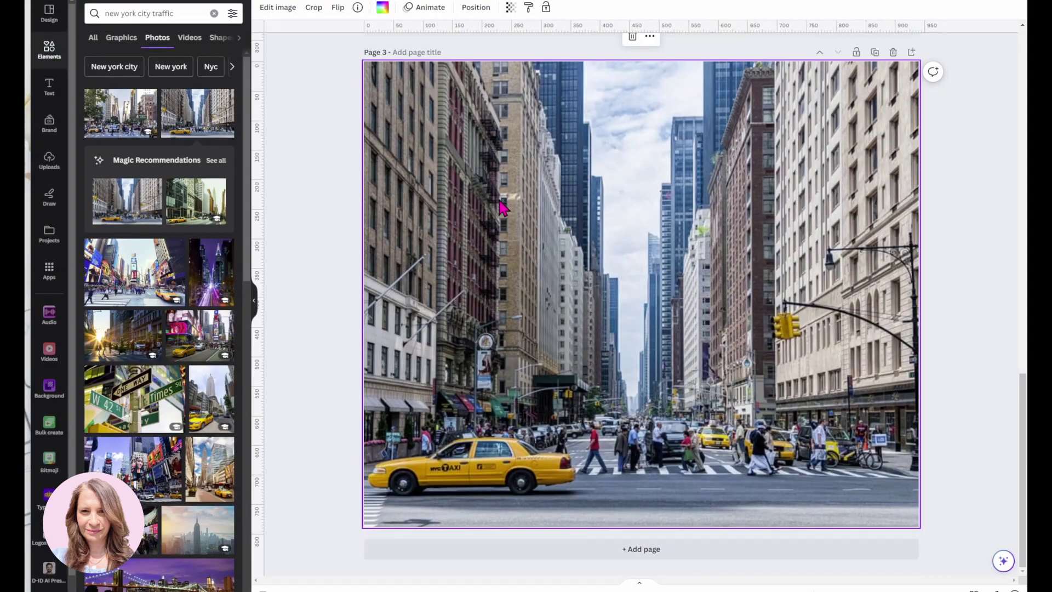
# - Brush blur over the middle of the city street photo with intensity 30, spread 50 and brush size 50
pyautogui.click(278, 8)
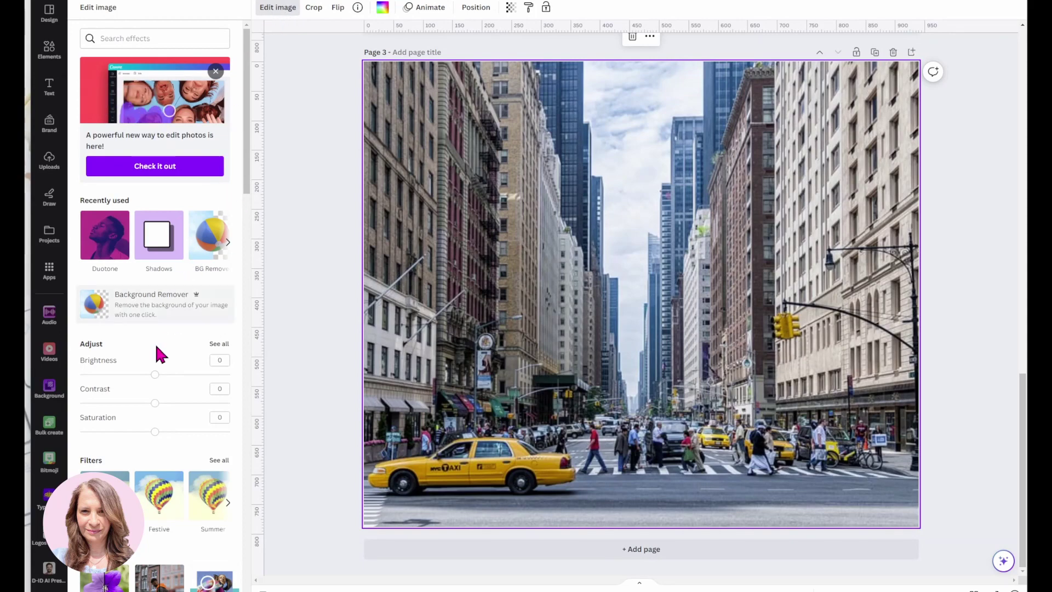
pyautogui.scroll(-3, 155, 354)
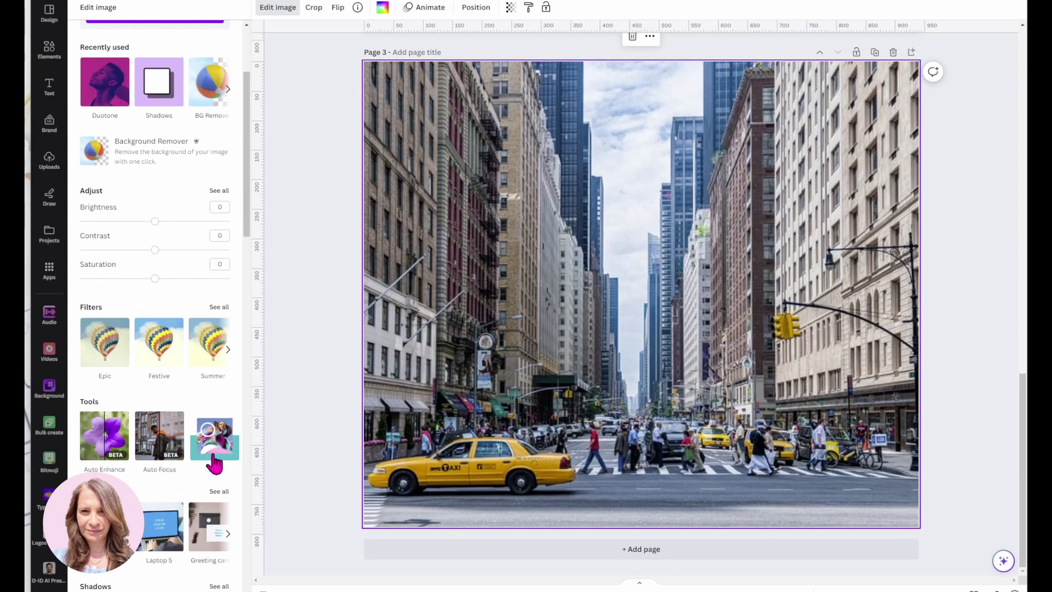
pyautogui.scroll(-1, 217, 453)
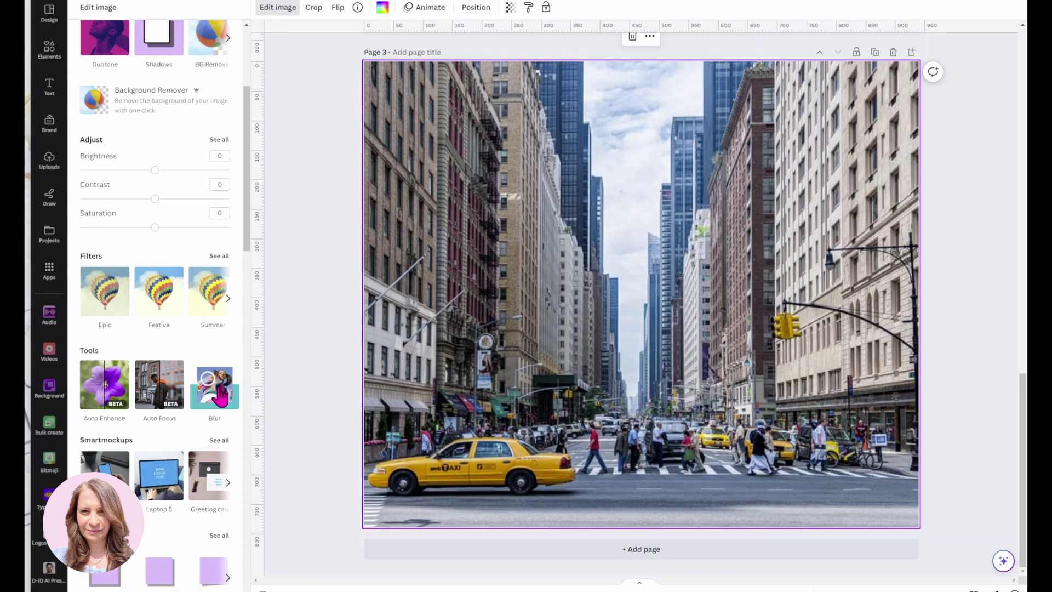
pyautogui.click(214, 392)
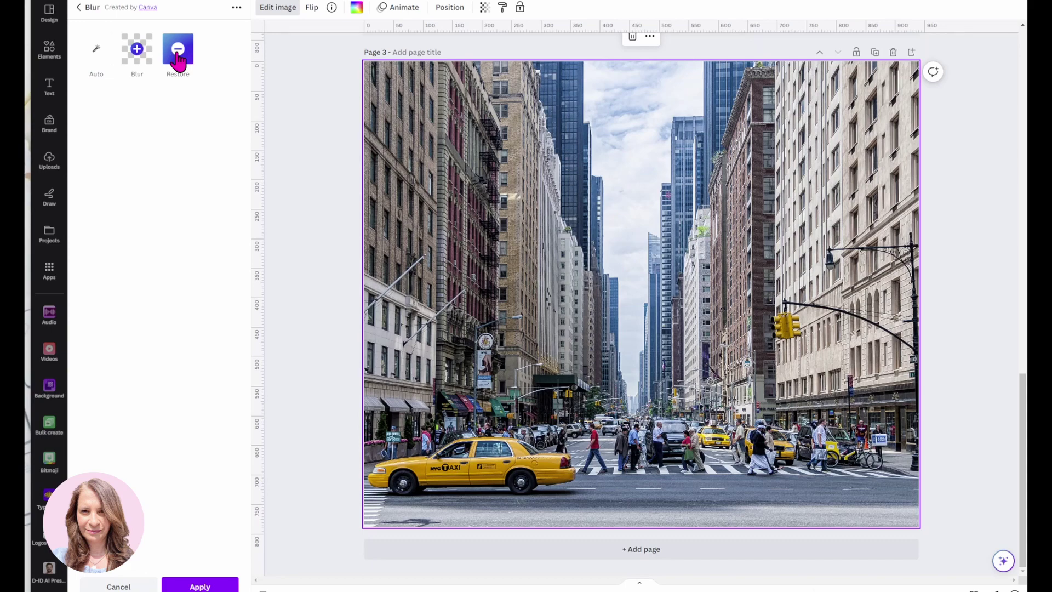
pyautogui.click(138, 53)
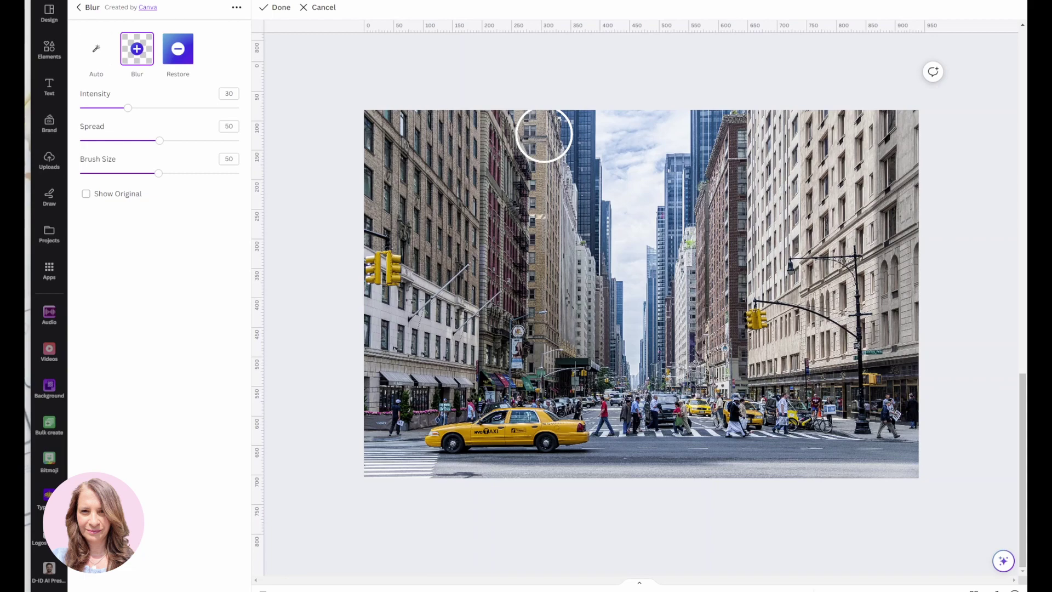
pyautogui.moveTo(563, 133)
pyautogui.mouseDown()
pyautogui.moveTo(717, 136)
pyautogui.moveTo(717, 165)
pyautogui.moveTo(565, 174)
pyautogui.moveTo(564, 209)
pyautogui.moveTo(579, 215)
pyautogui.moveTo(717, 212)
pyautogui.moveTo(714, 255)
pyautogui.moveTo(541, 251)
pyautogui.moveTo(574, 296)
pyautogui.moveTo(716, 290)
pyautogui.moveTo(711, 336)
pyautogui.moveTo(557, 332)
pyautogui.moveTo(569, 397)
pyautogui.moveTo(702, 376)
pyautogui.moveTo(703, 436)
pyautogui.moveTo(565, 440)
pyautogui.moveTo(579, 462)
pyautogui.moveTo(716, 460)
pyautogui.mouseUp()
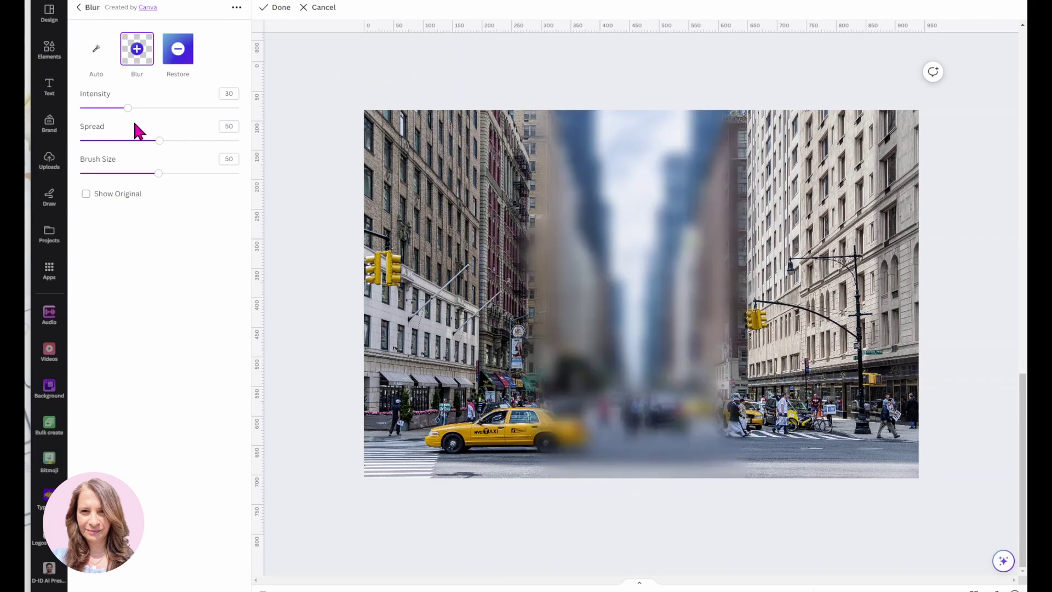
# - Try lower Intensity and Spread settings for the blur brush, compare with the original, and apply the blur to the city photo
pyautogui.moveTo(128, 115); pyautogui.dragTo(89, 117)
pyautogui.moveTo(159, 142); pyautogui.dragTo(108, 142)
pyautogui.click(86, 198)
pyautogui.click(86, 198)
pyautogui.click(79, 12)
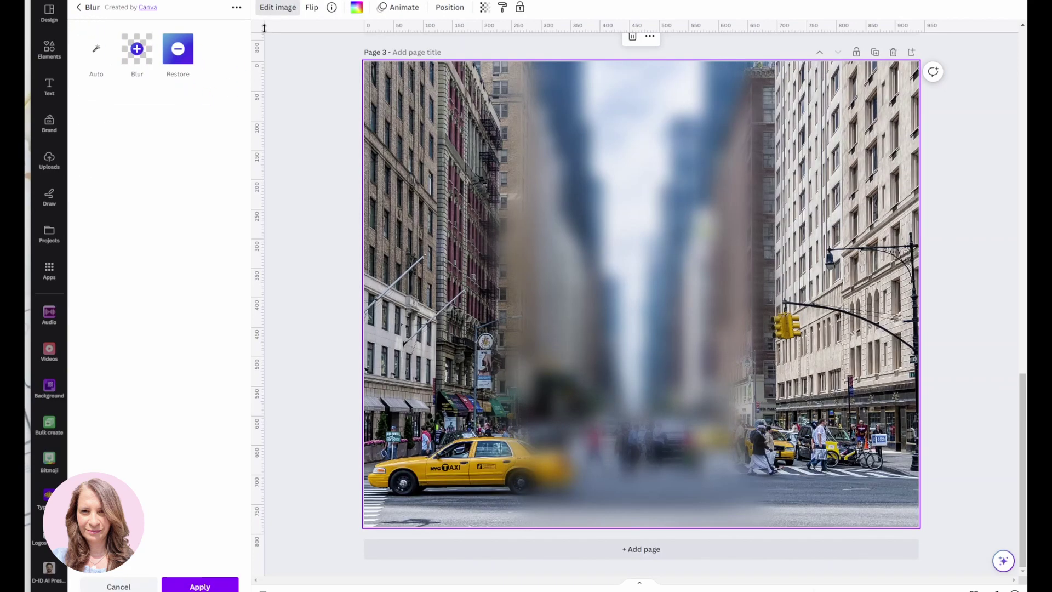
pyautogui.click(209, 586)
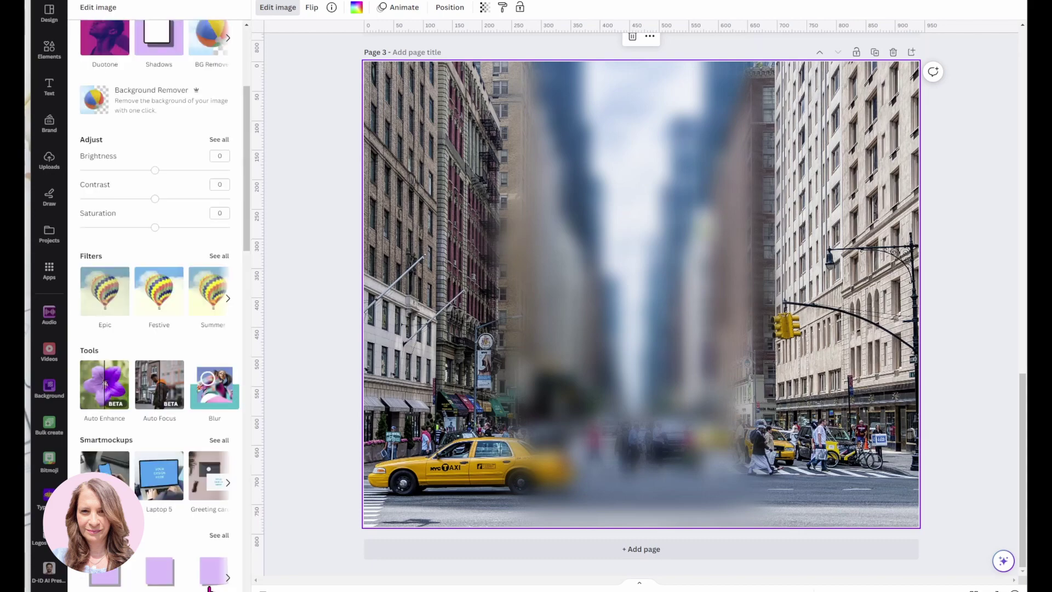
# - Search the photos for "picture of woman" and add the one of the smiling dark-haired woman in a polka-dot blouse
pyautogui.click(50, 50)
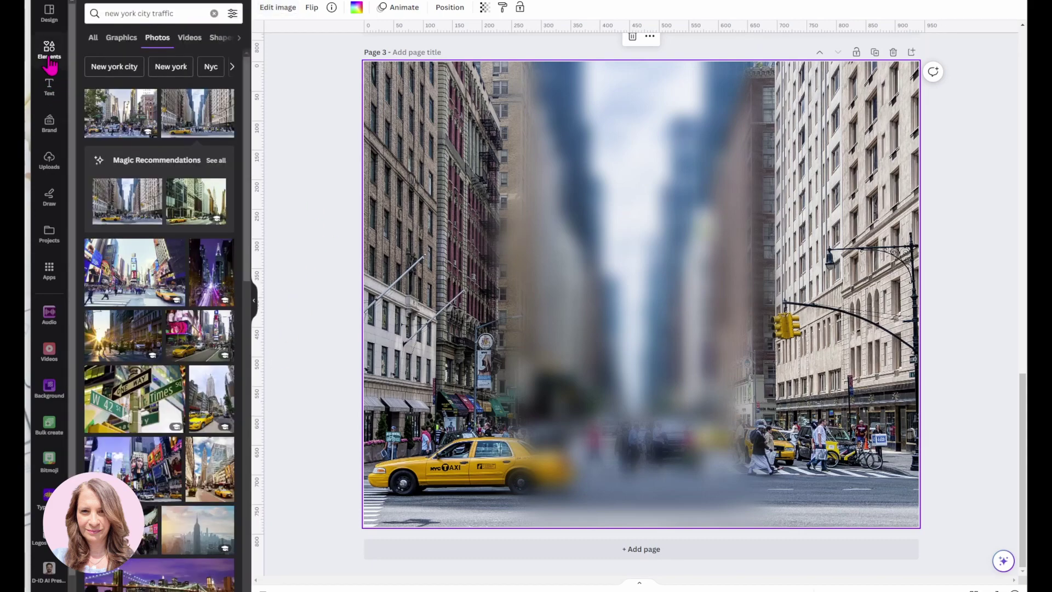
pyautogui.click(137, 16)
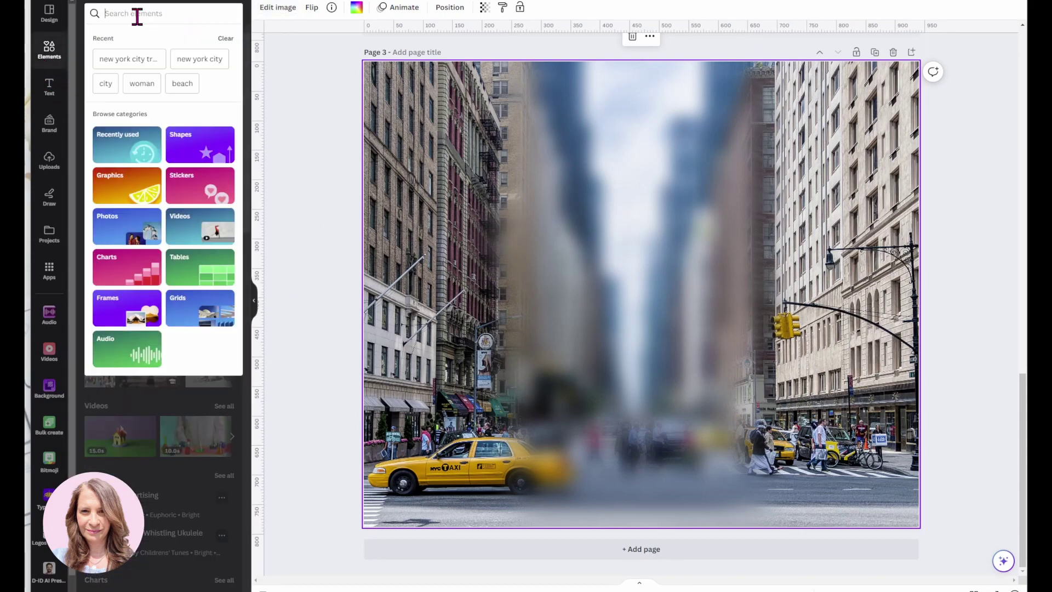
pyautogui.write('picture')
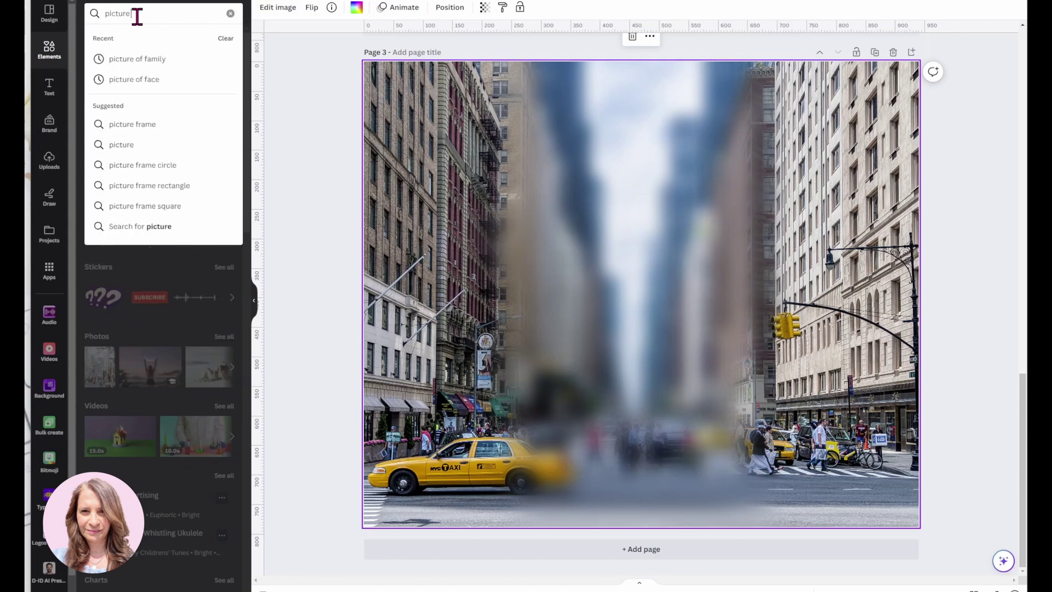
pyautogui.write(' of woman')
pyautogui.press('Return')
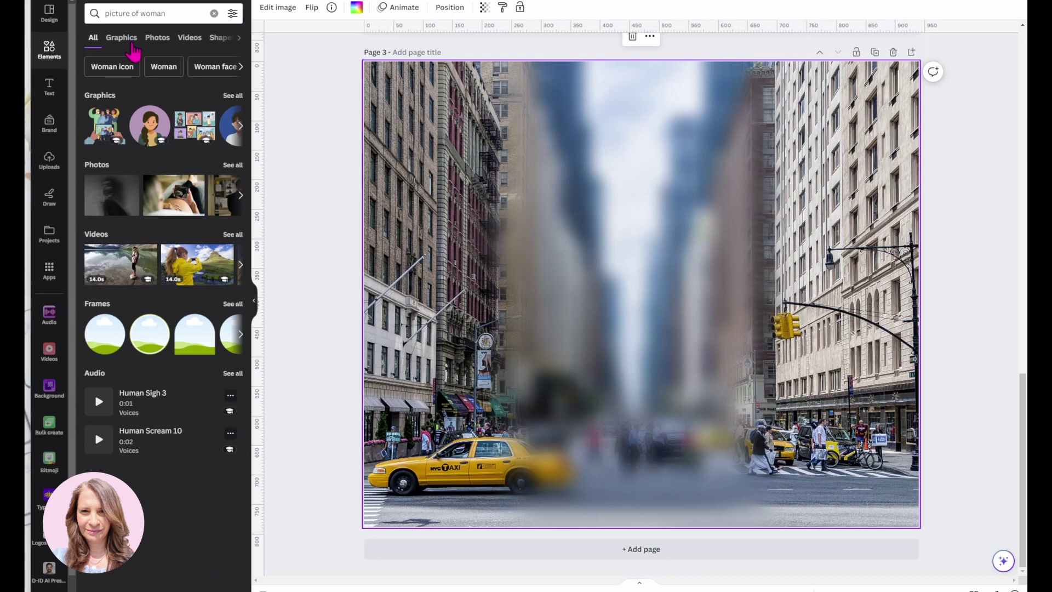
pyautogui.click(148, 44)
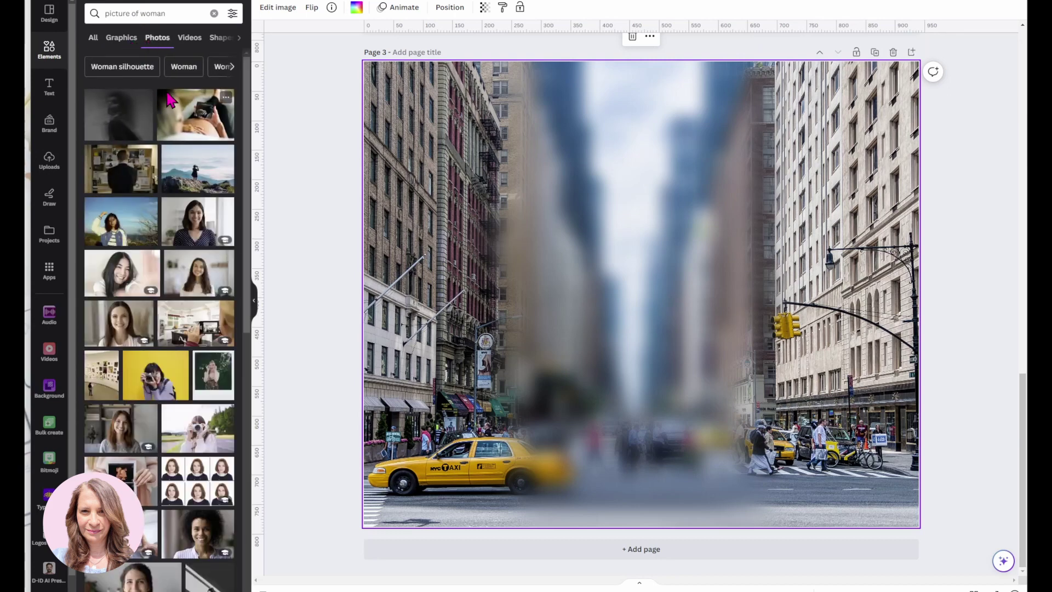
pyautogui.click(186, 228)
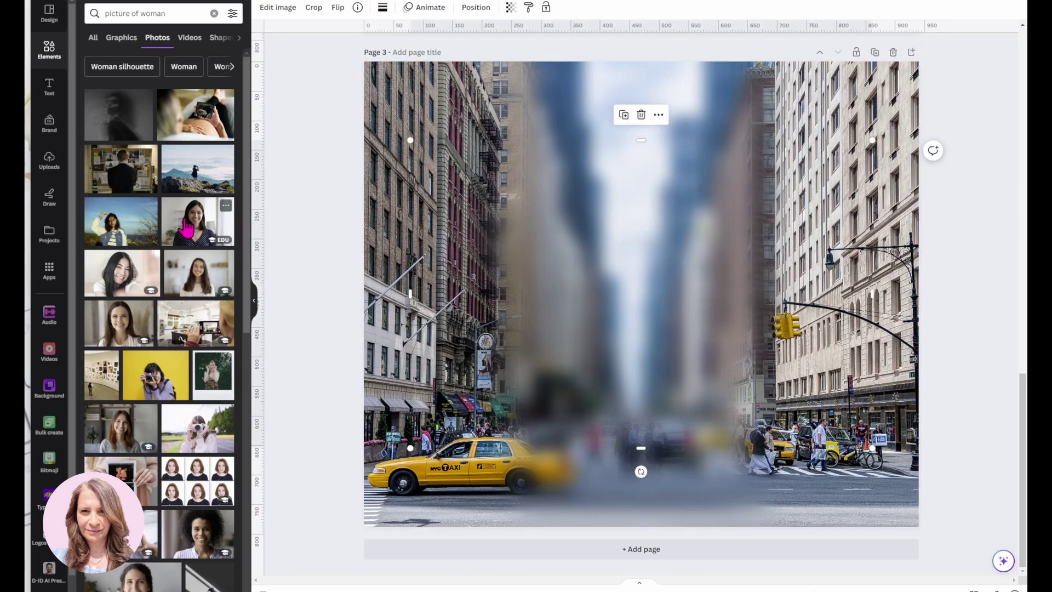
pyautogui.click(596, 281)
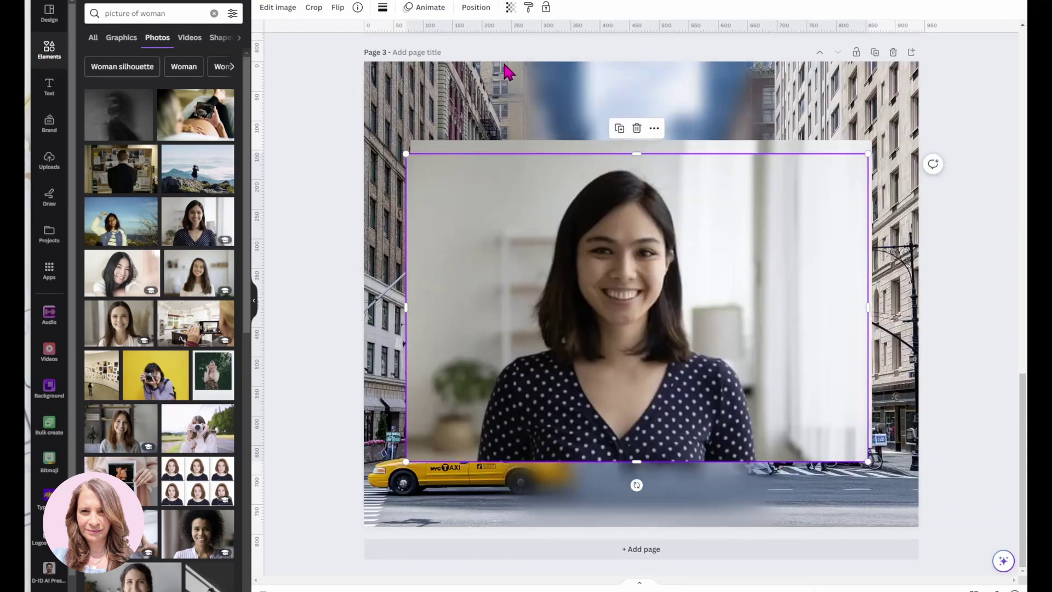
# - Reposition the woman's photo over the blurred part of the street and remove its background
pyautogui.moveTo(500, 195); pyautogui.dragTo(502, 248)
pyautogui.click(501, 182)
pyautogui.press('Delete')
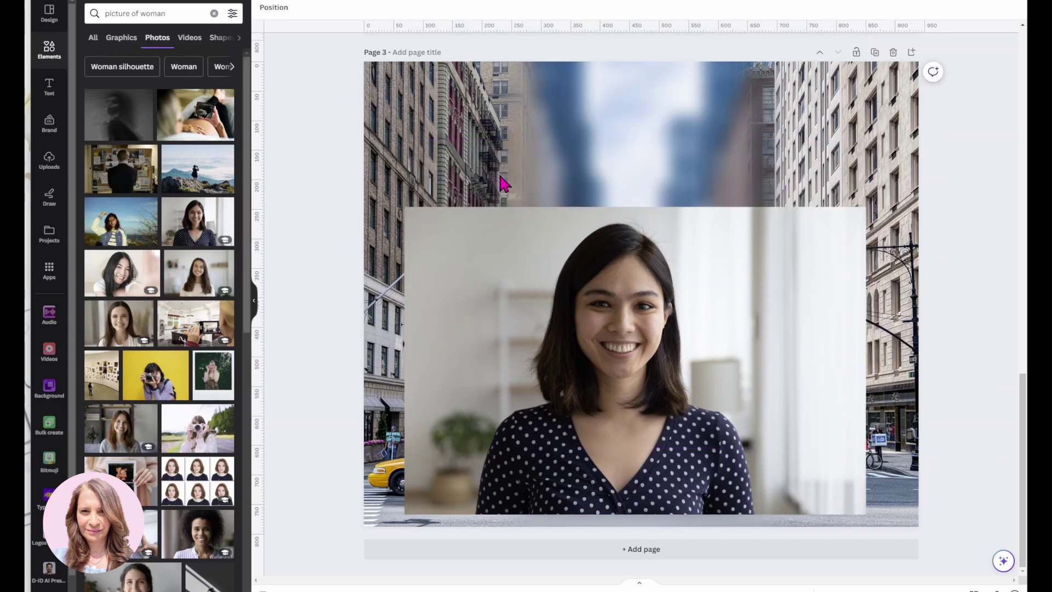
pyautogui.moveTo(565, 311); pyautogui.dragTo(587, 245)
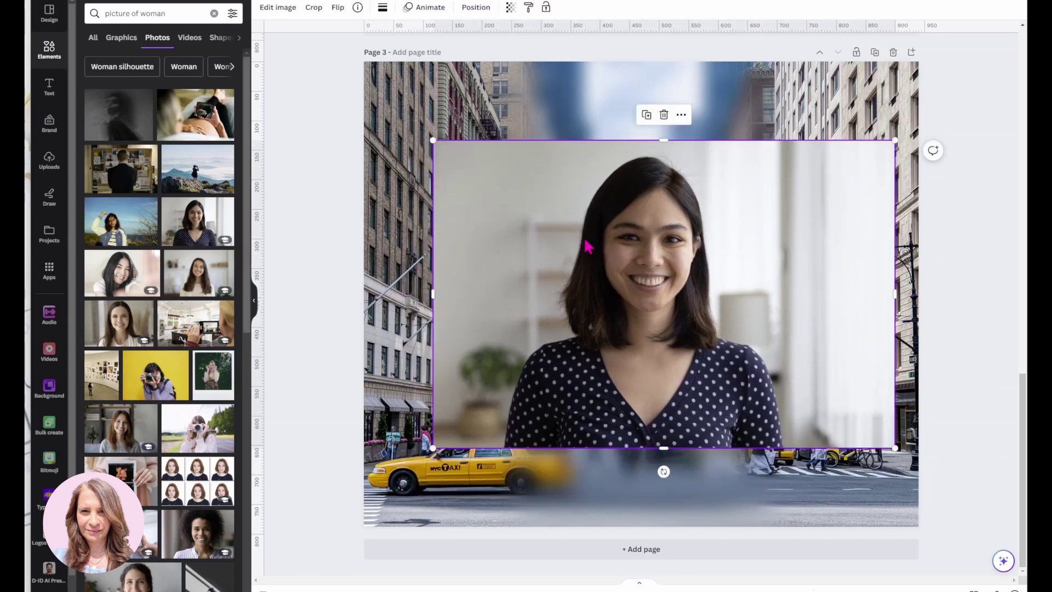
pyautogui.click(278, 8)
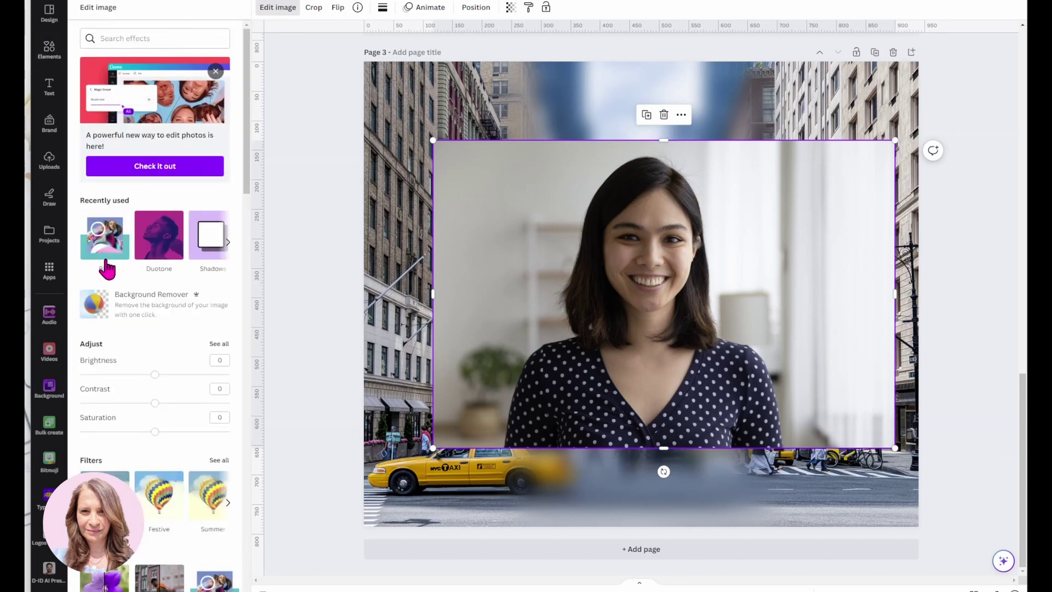
pyautogui.click(93, 310)
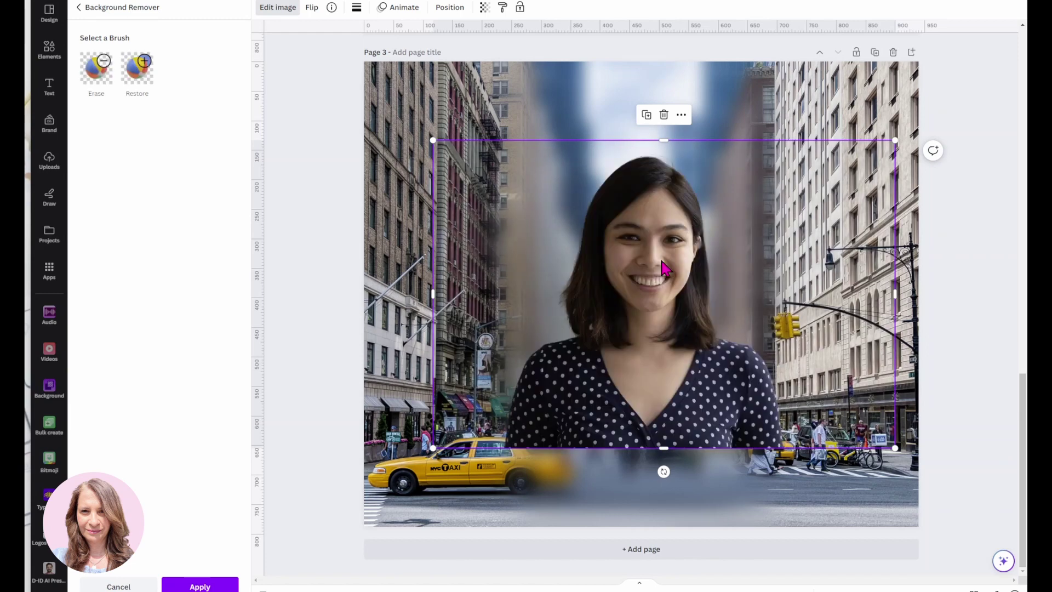
# - Align the cut-out woman with the page's bottom edge and enlarge her to nearly the full page height
pyautogui.moveTo(663, 267); pyautogui.dragTo(658, 337)
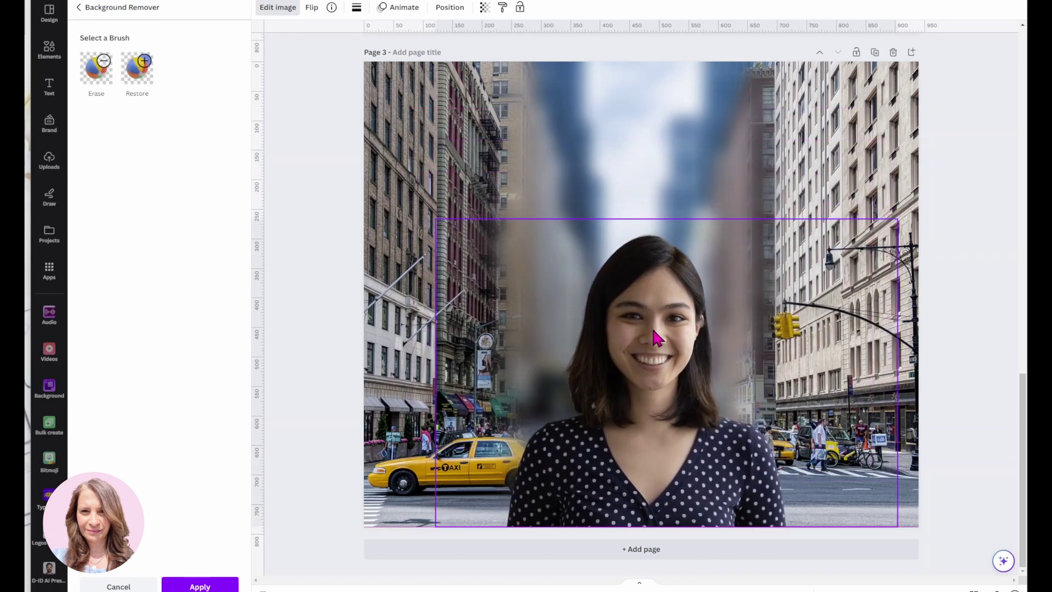
pyautogui.moveTo(666, 219); pyautogui.dragTo(666, 74)
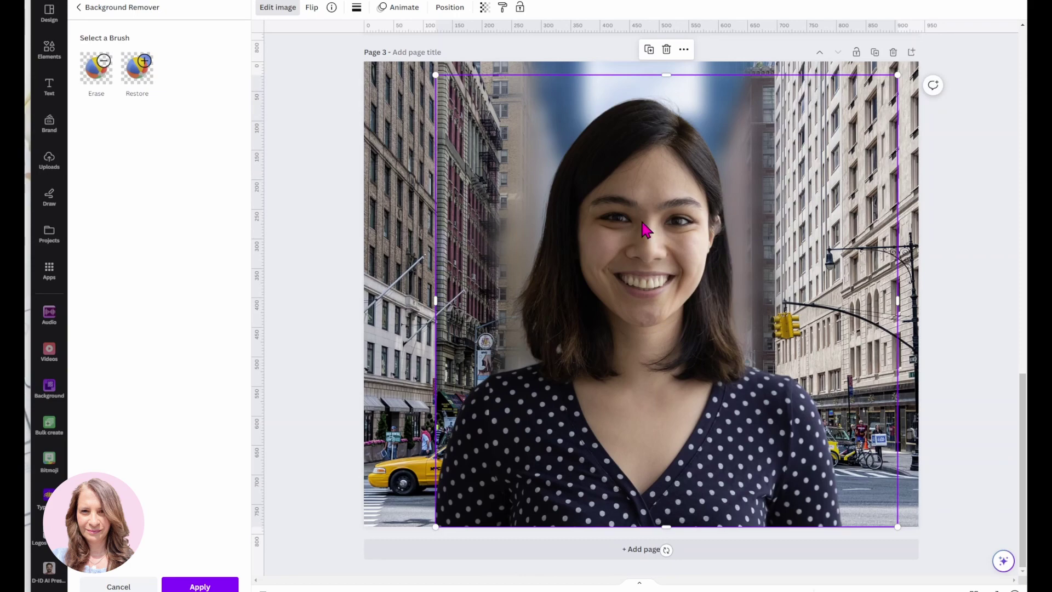
pyautogui.press('Escape')
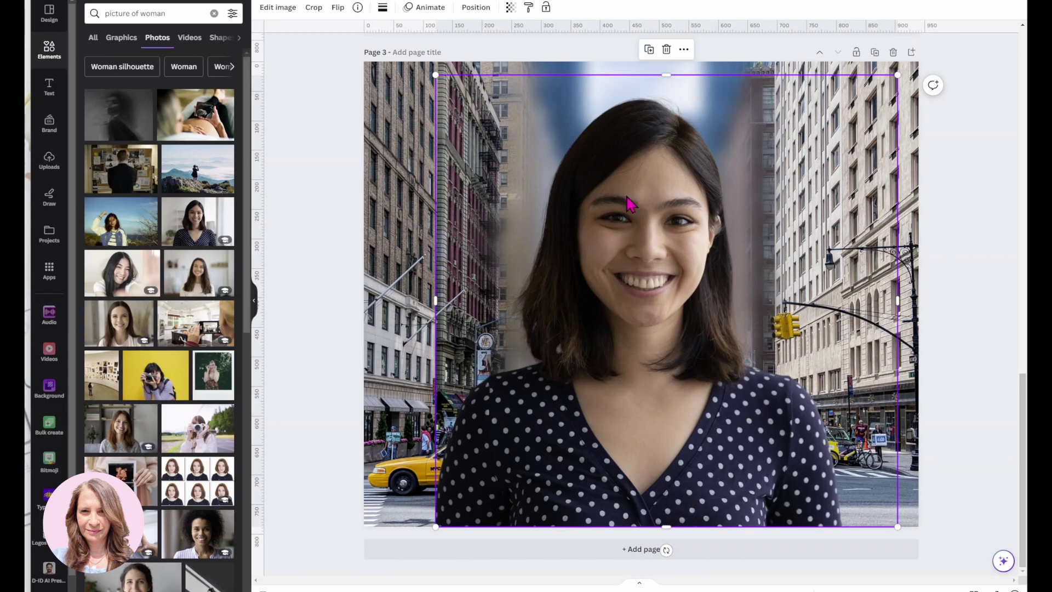
# - Set the transparency of the cut-out woman to 76 so she blends into the city background
pyautogui.click(281, 11)
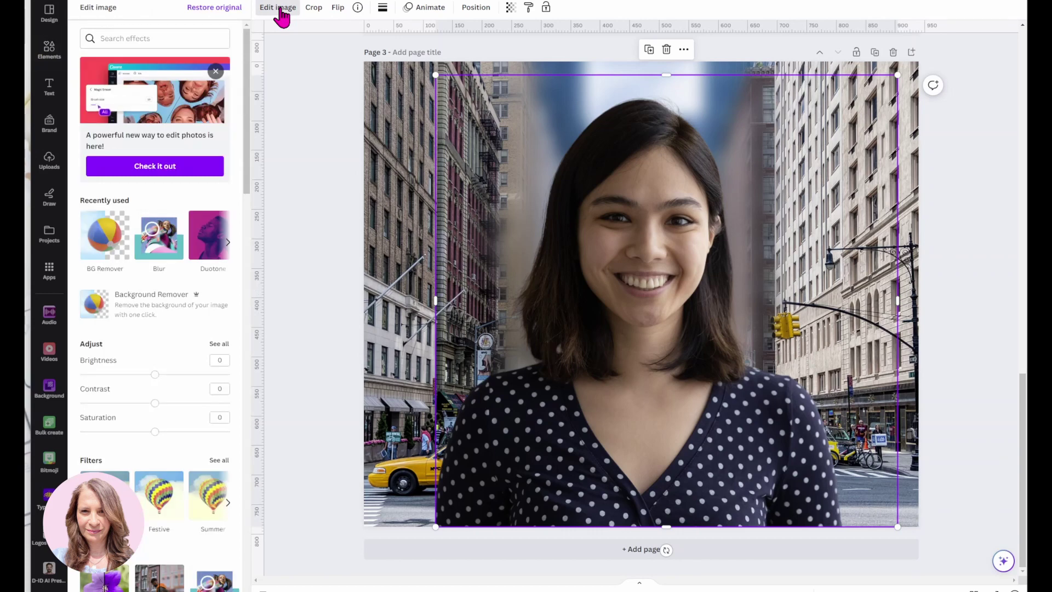
pyautogui.click(510, 7)
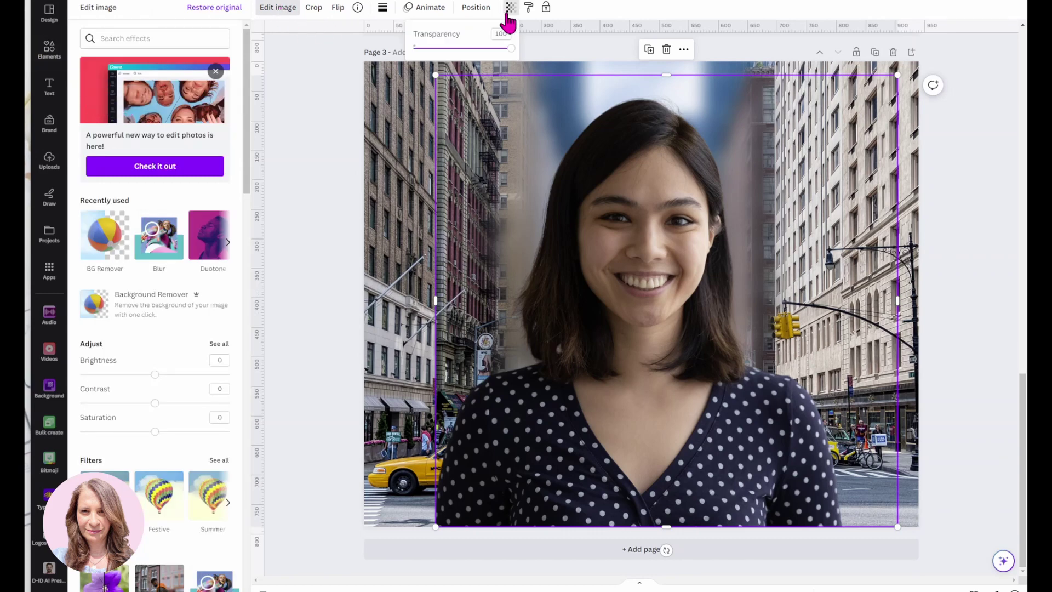
pyautogui.moveTo(503, 49); pyautogui.dragTo(489, 50)
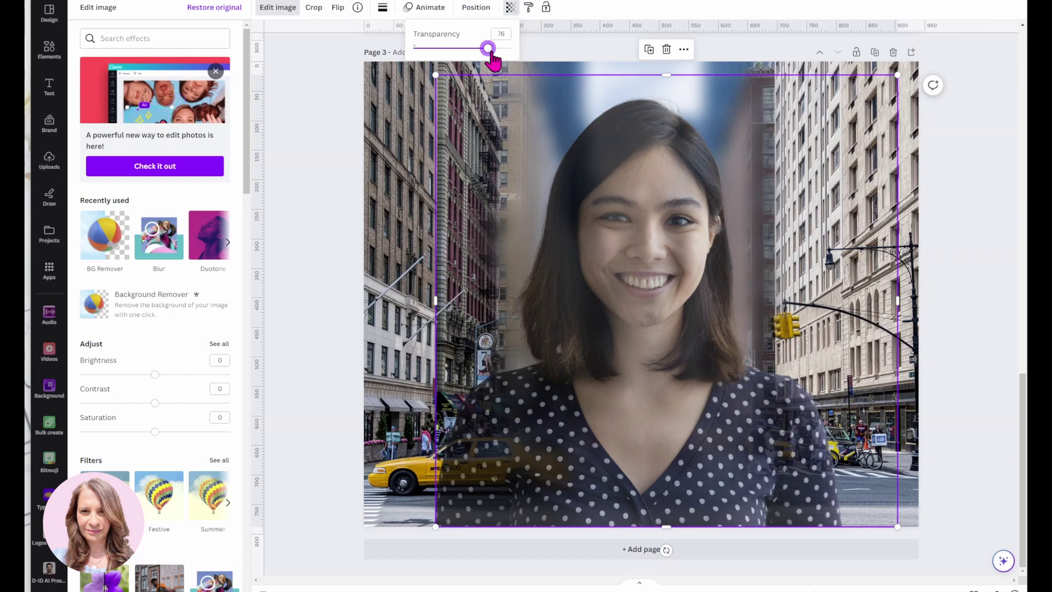
pyautogui.click(303, 64)
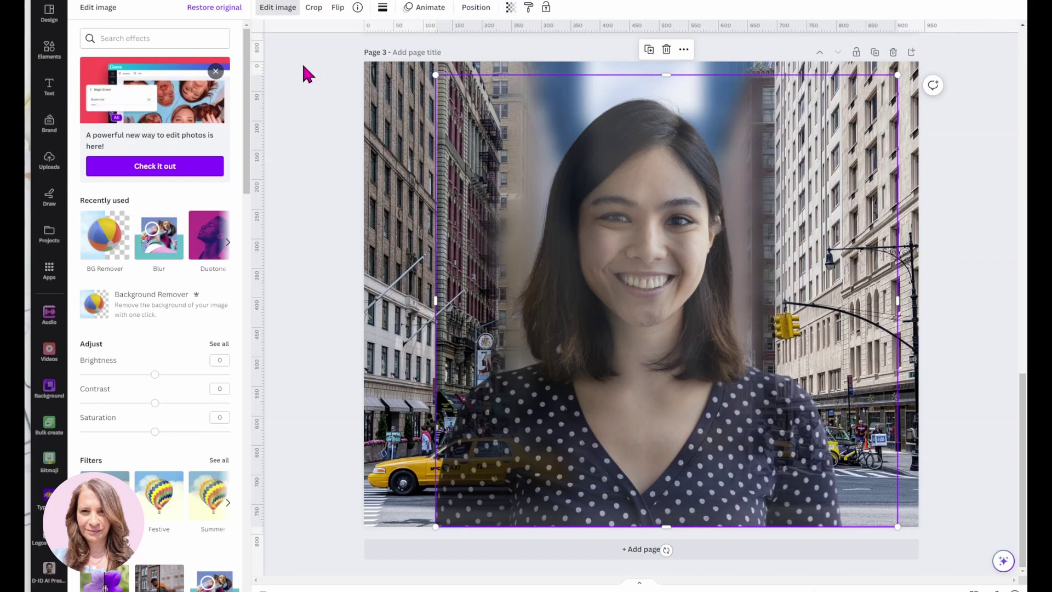
pyautogui.click(322, 345)
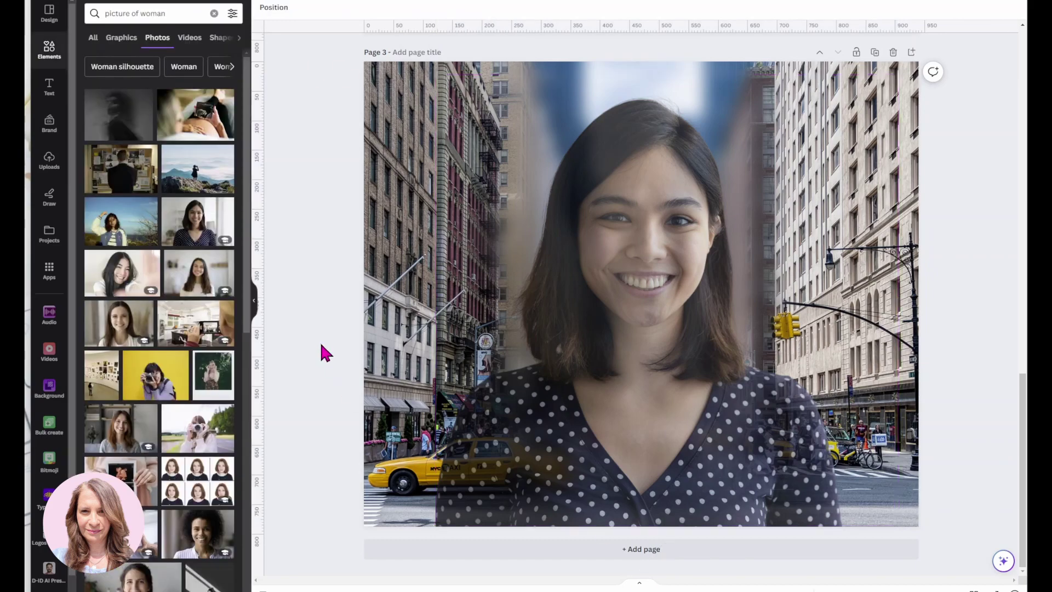
# - Add a heading along the upper edge of the page reading "Find Your Career Now" in the Anton font
pyautogui.click(49, 89)
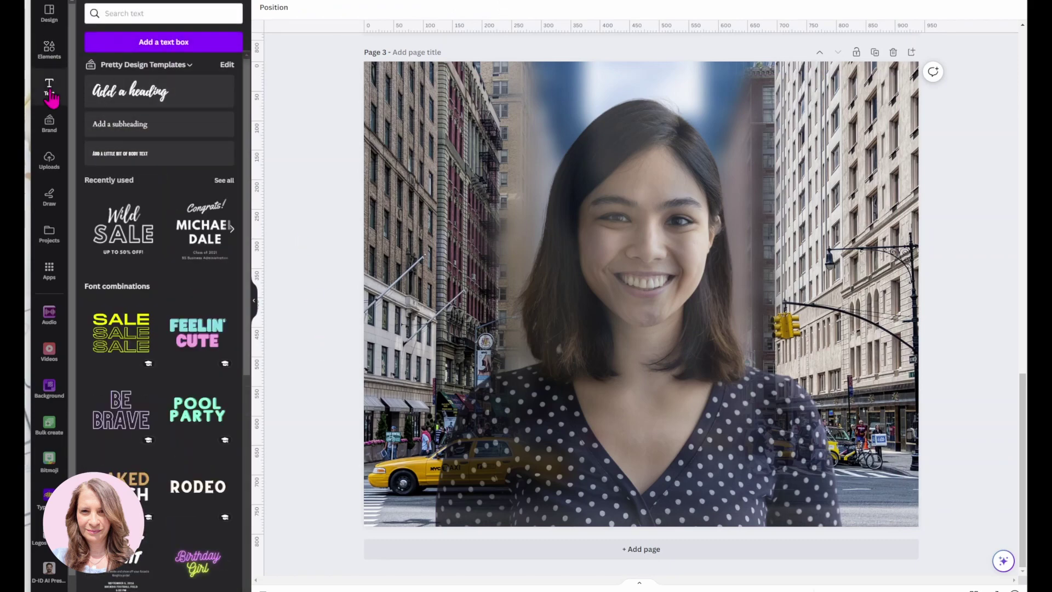
pyautogui.click(131, 102)
pyautogui.press('Escape')
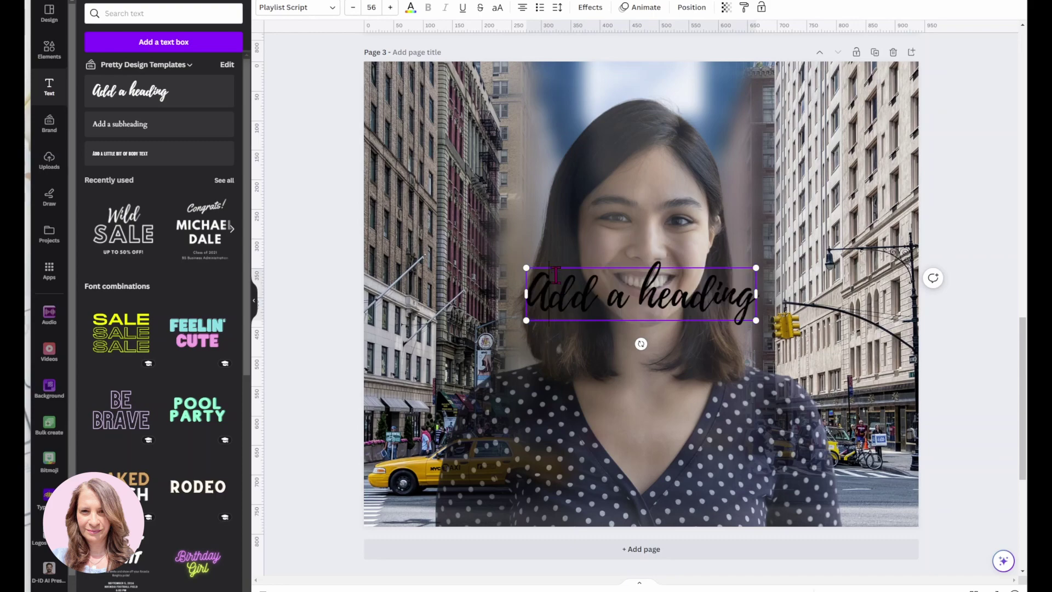
pyautogui.moveTo(550, 263); pyautogui.dragTo(421, 79)
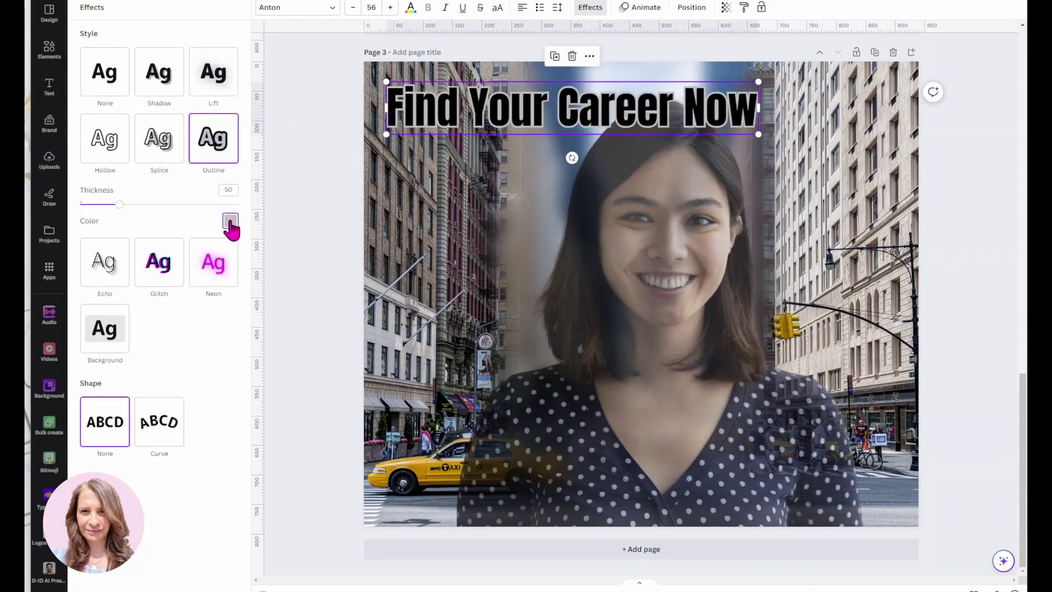
# - Give the "Find Your Career Now" heading a black outline and yellow text color
pyautogui.click(230, 222)
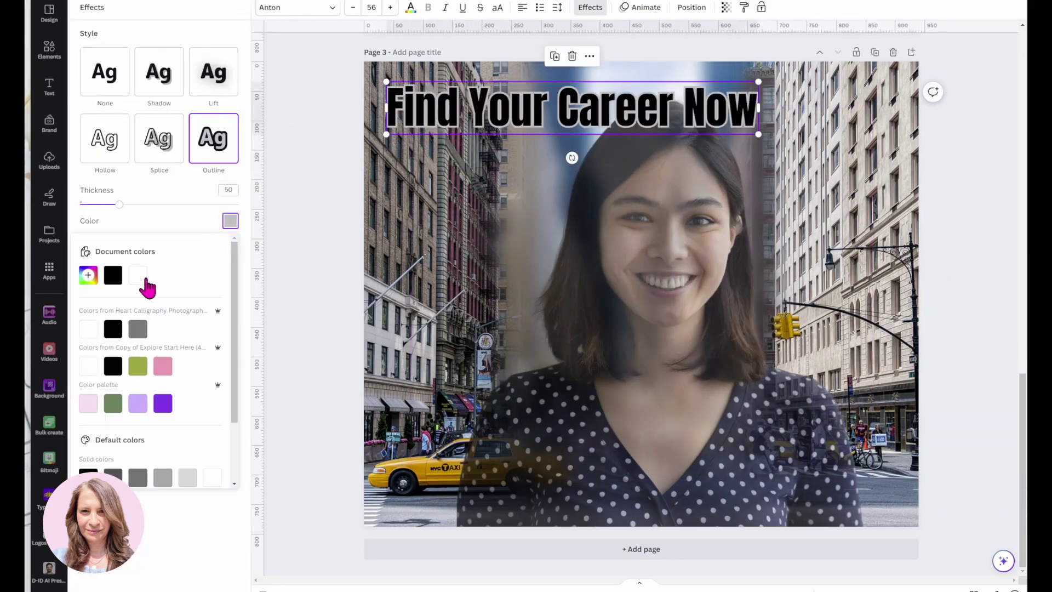
pyautogui.click(113, 275)
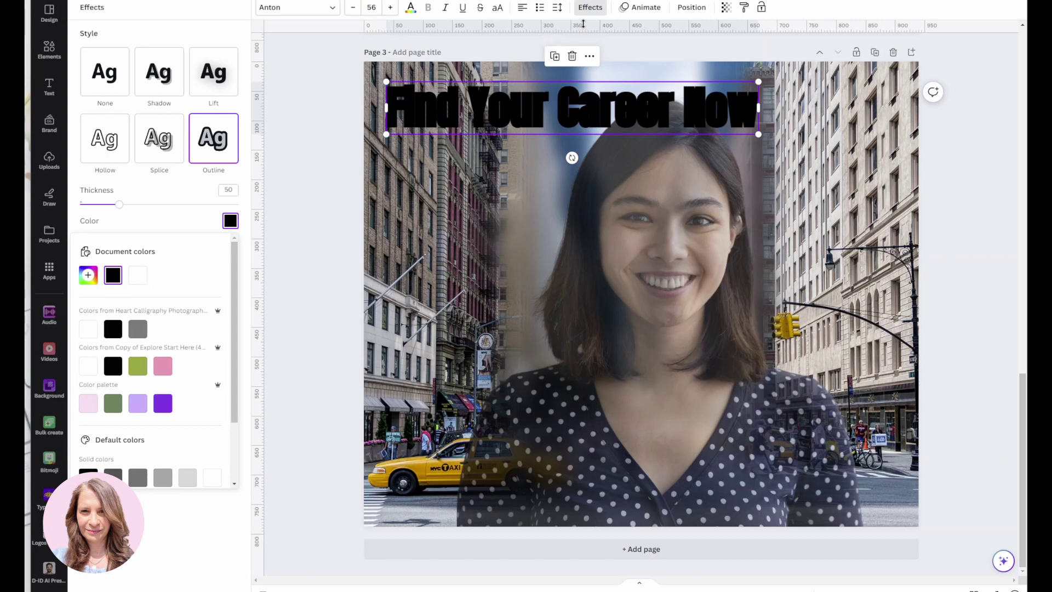
pyautogui.click(411, 8)
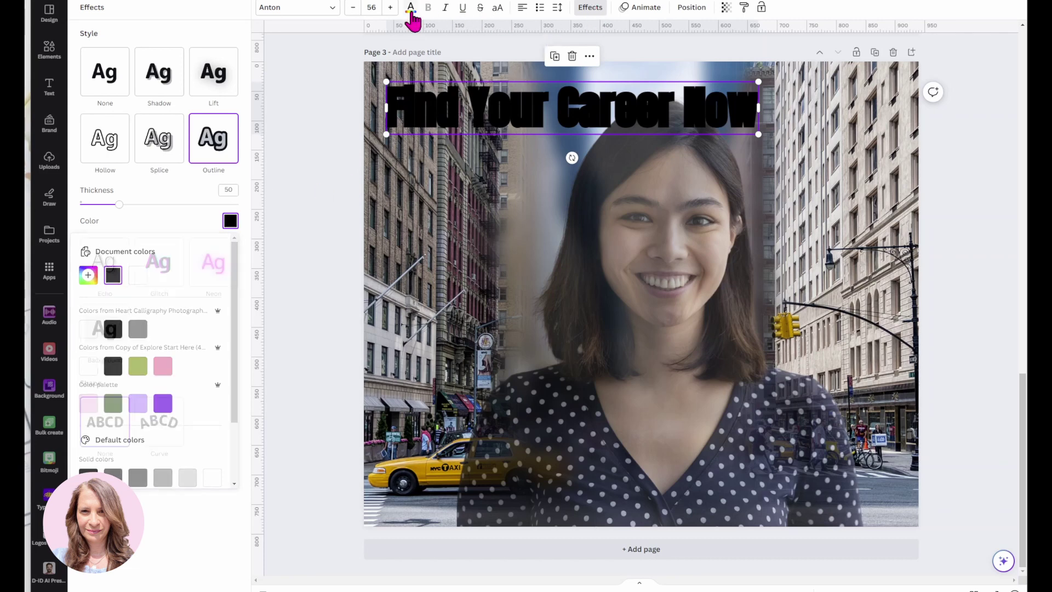
pyautogui.click(170, 480)
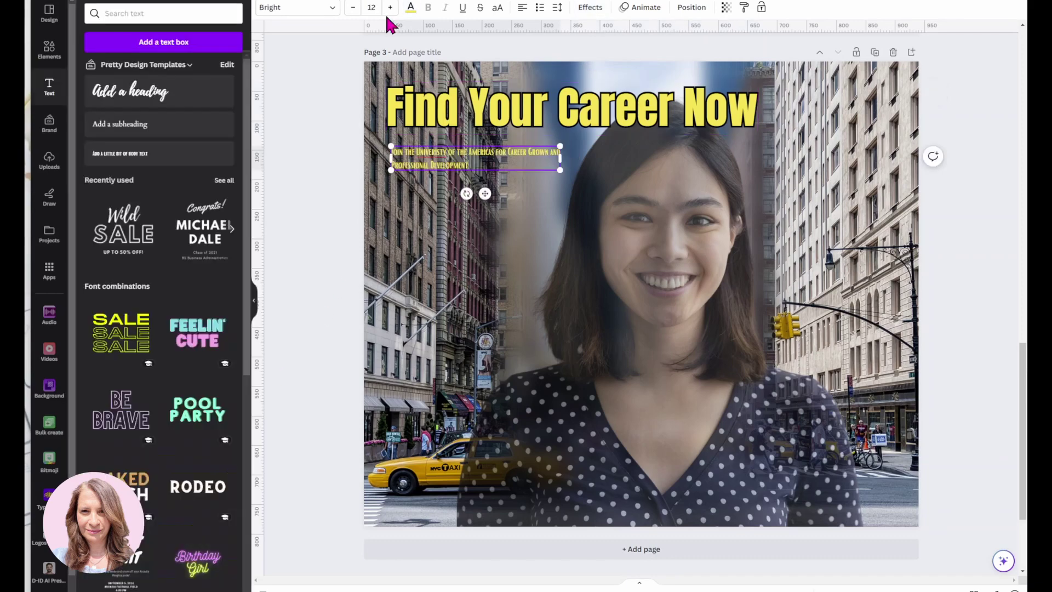
# - Set the subtitle's "Professional Development" line to font size 64 and its first line to size 42
pyautogui.click(371, 7)
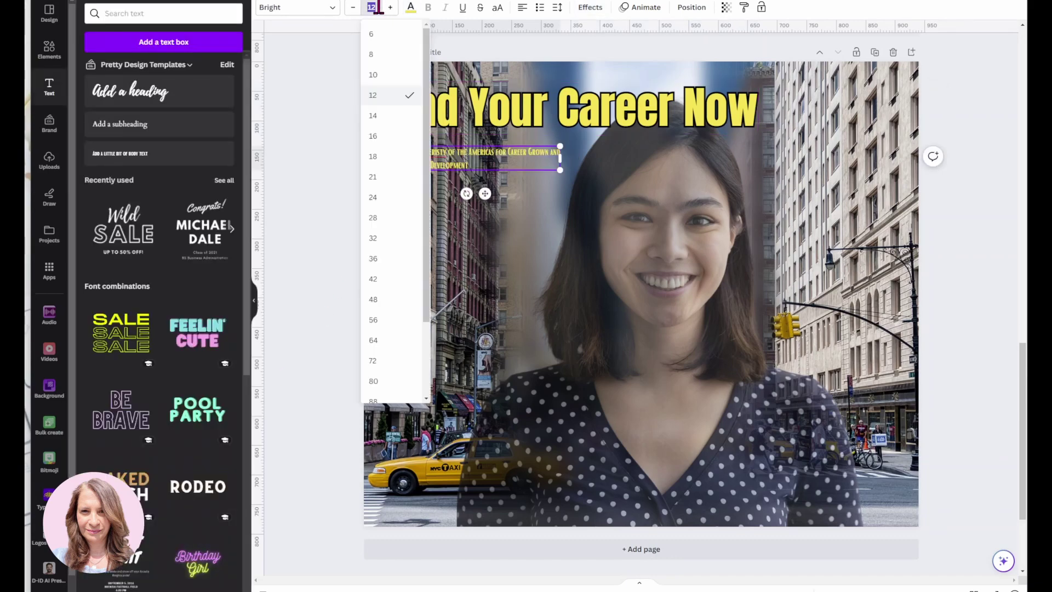
pyautogui.click(394, 342)
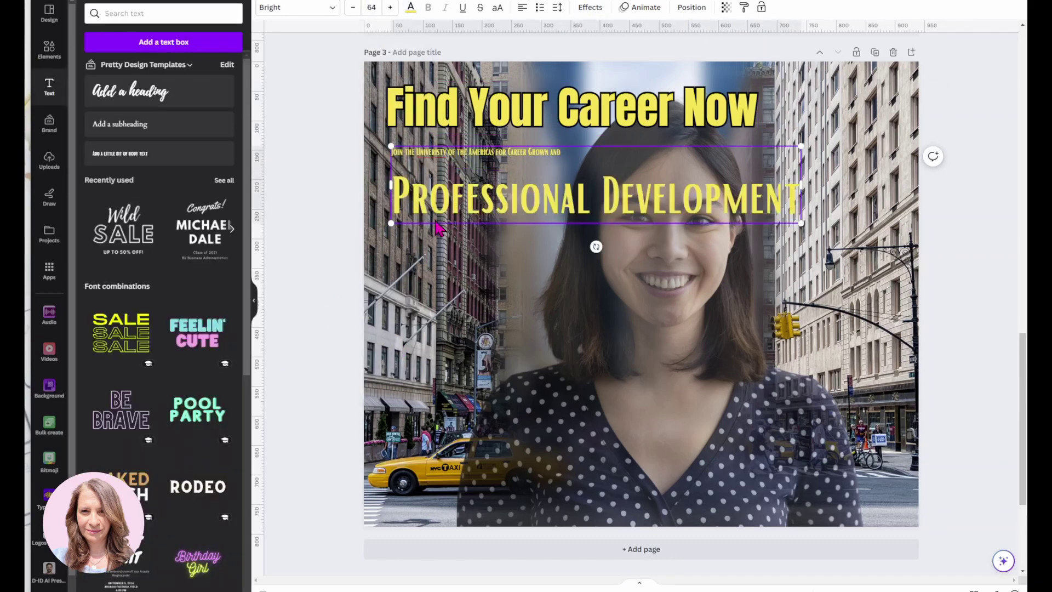
pyautogui.tripleClick(457, 151)
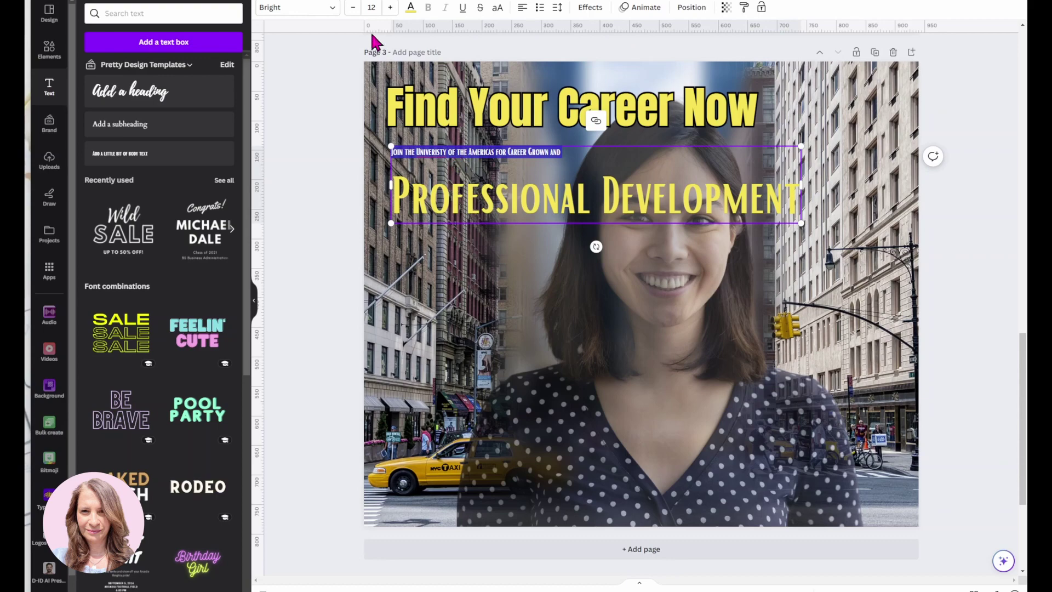
pyautogui.click(377, 7)
pyautogui.click(382, 278)
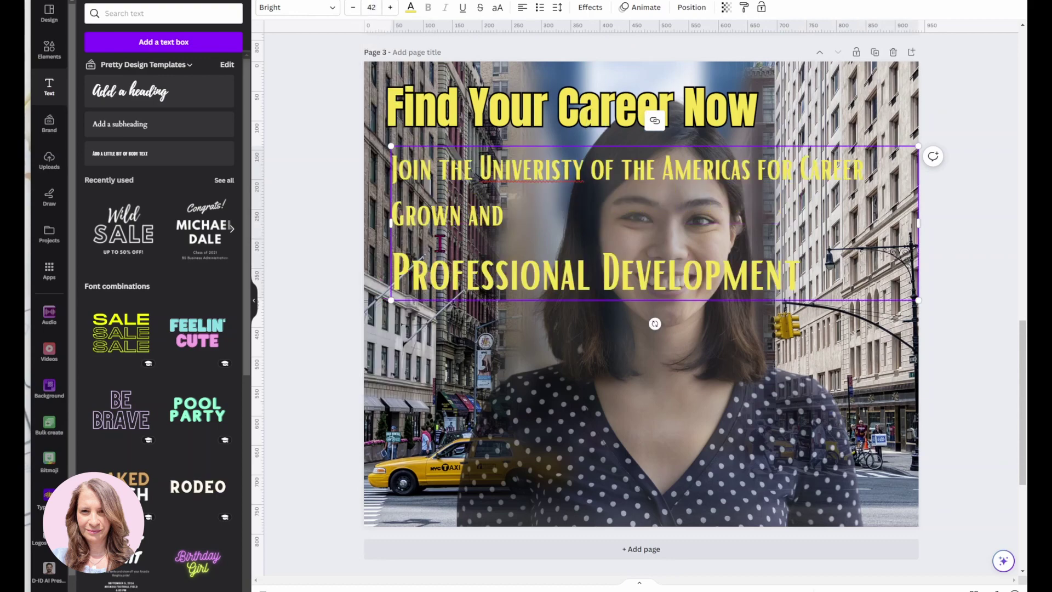
# - Reduce the font size of the subtitle's "Professional Development" line to below 50
pyautogui.click(482, 279)
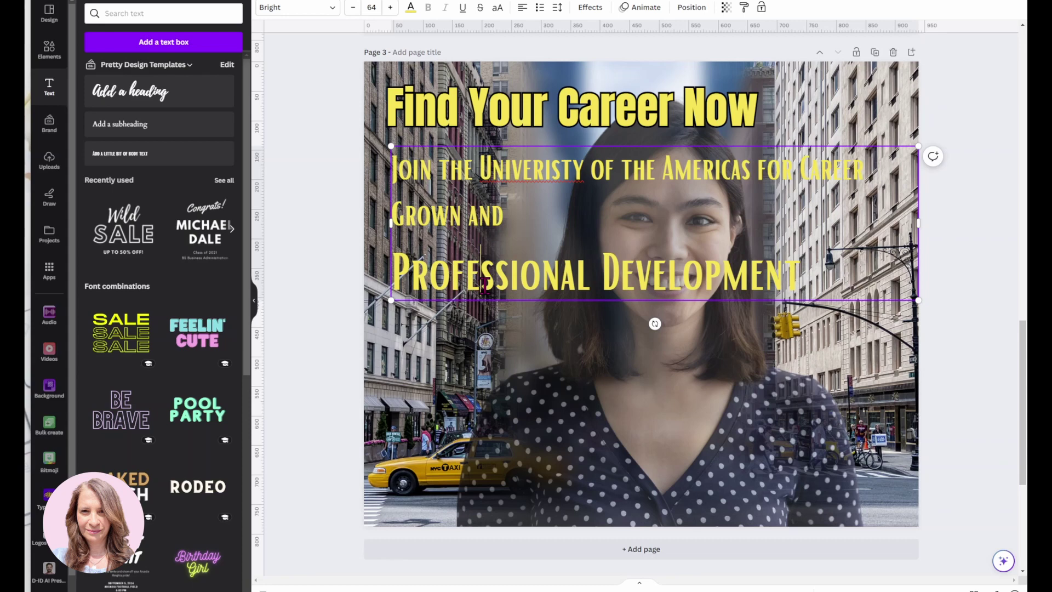
pyautogui.moveTo(510, 225); pyautogui.dragTo(392, 180)
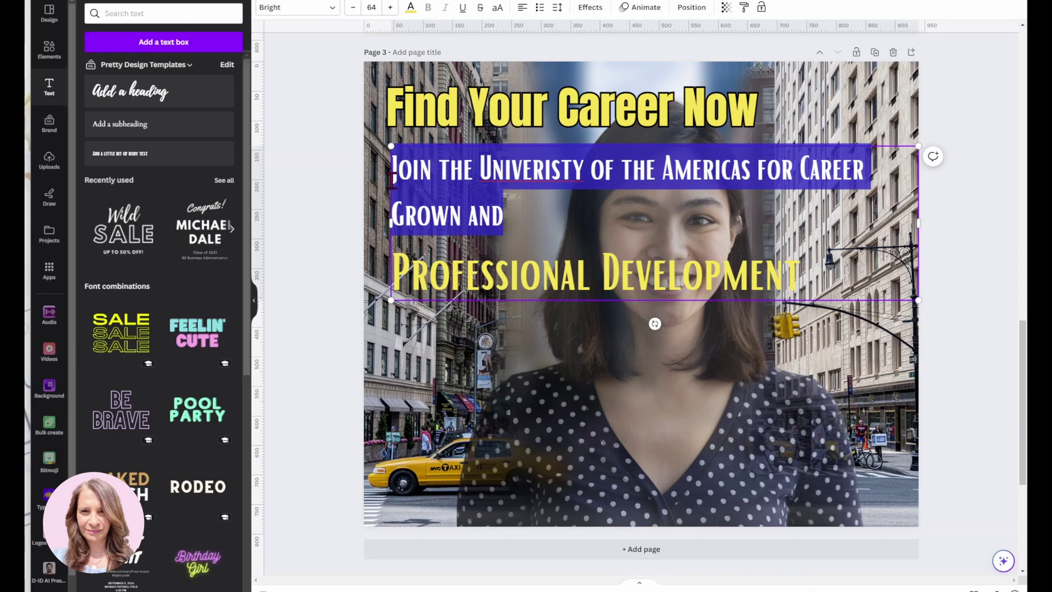
pyautogui.doubleClick(416, 269)
pyautogui.hotkey('ctrl', 'shift', 'Right')
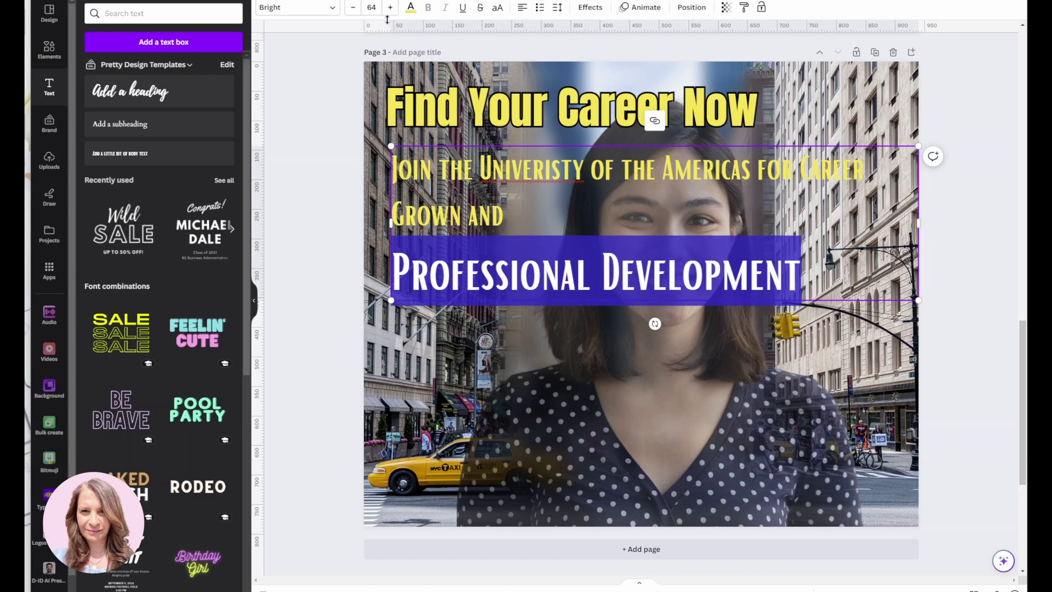
pyautogui.click(353, 8)
pyautogui.click(353, 9)
pyautogui.click(353, 8)
pyautogui.doubleClick(352, 9)
pyautogui.click(353, 9)
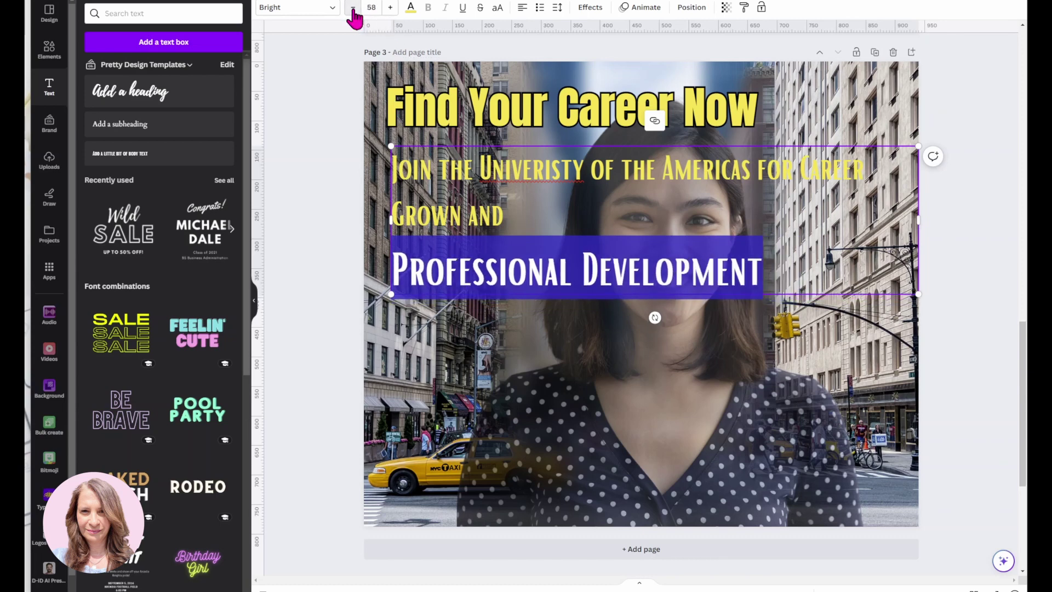
pyautogui.doubleClick(353, 8)
pyautogui.click(352, 9)
pyautogui.doubleClick(353, 8)
pyautogui.doubleClick(353, 9)
pyautogui.click(353, 8)
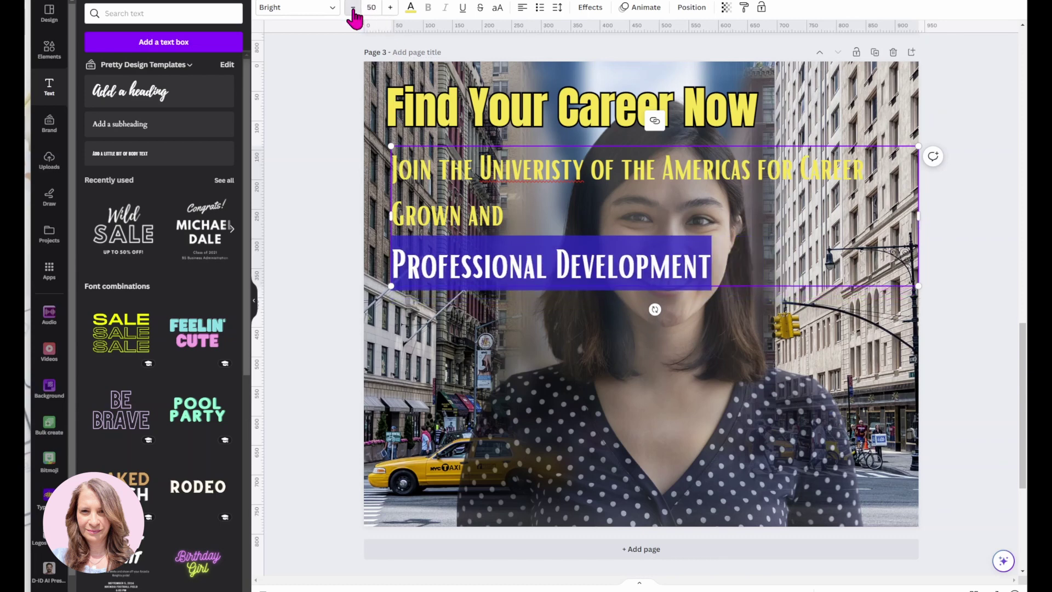
pyautogui.click(353, 8)
pyautogui.click(353, 8)
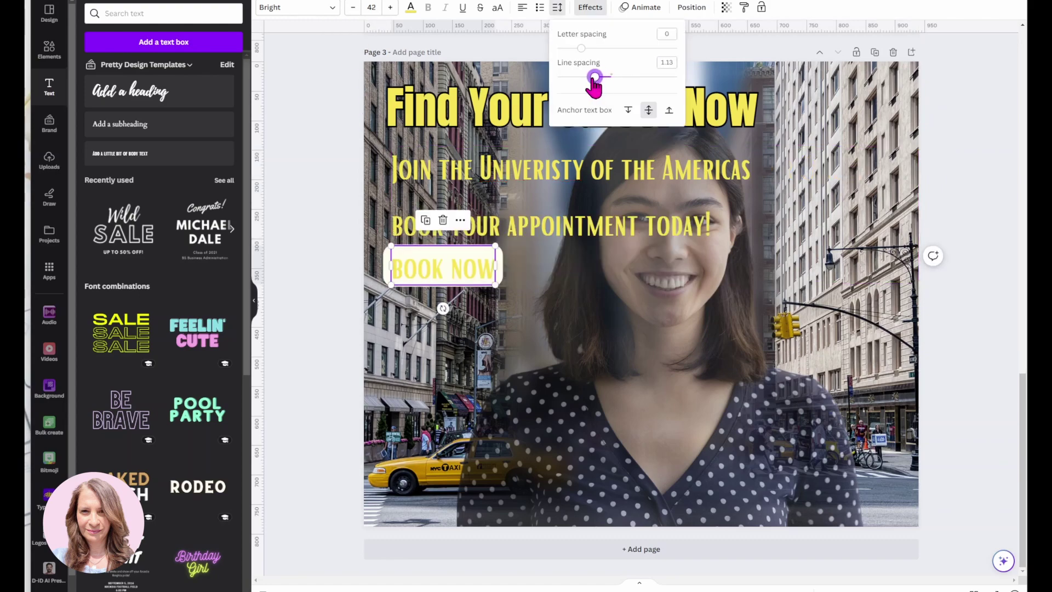
# - Set the line spacing of the "BOOK NOW" label to 1.39
pyautogui.moveTo(594, 82)
pyautogui.mouseDown()
pyautogui.moveTo(564, 83)
pyautogui.moveTo(610, 81)
pyautogui.mouseUp()
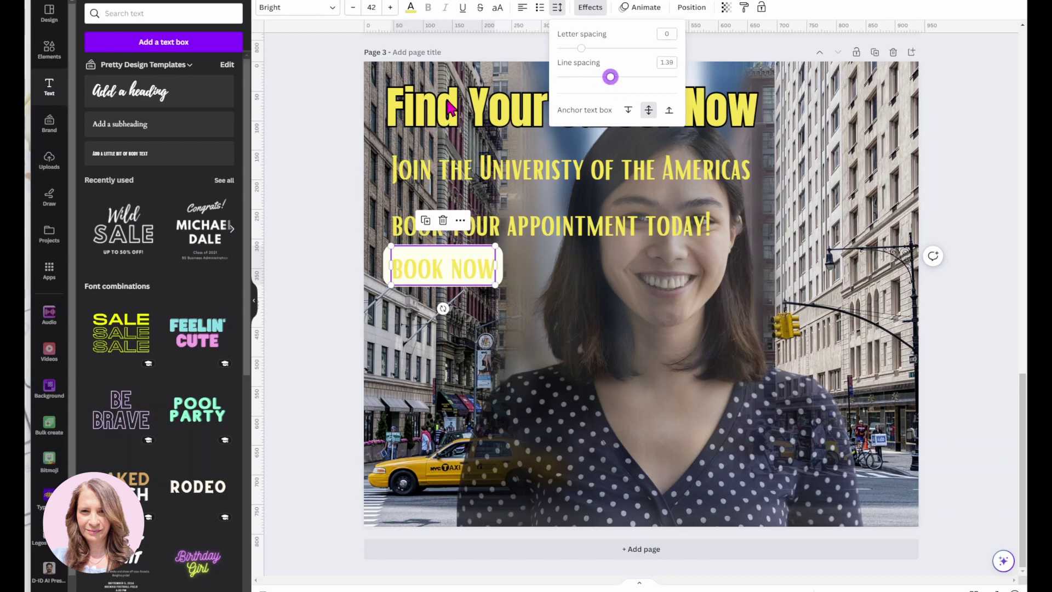
pyautogui.press('Escape')
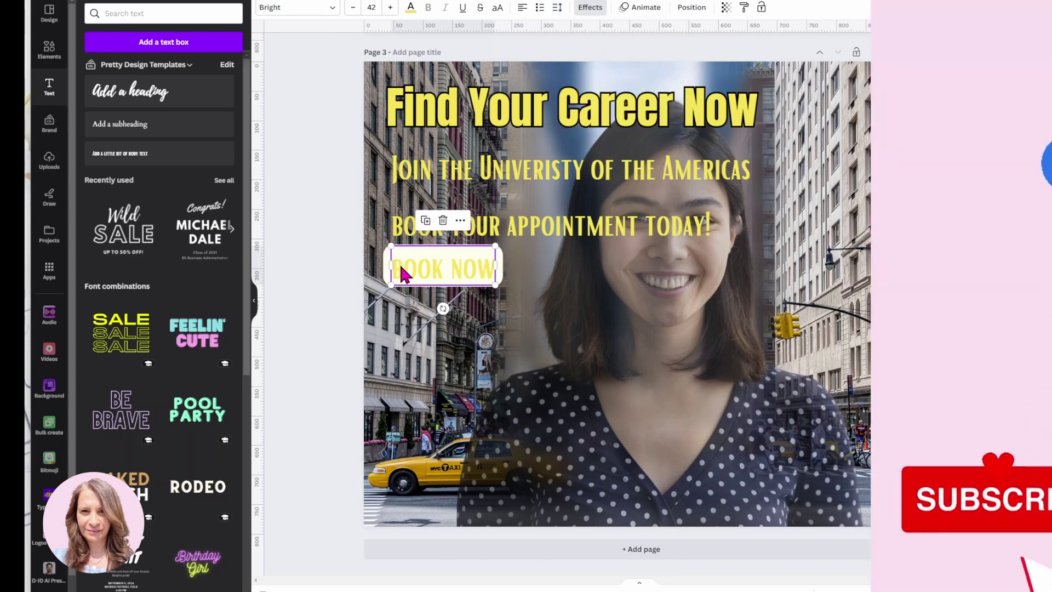
pyautogui.click(347, 180)
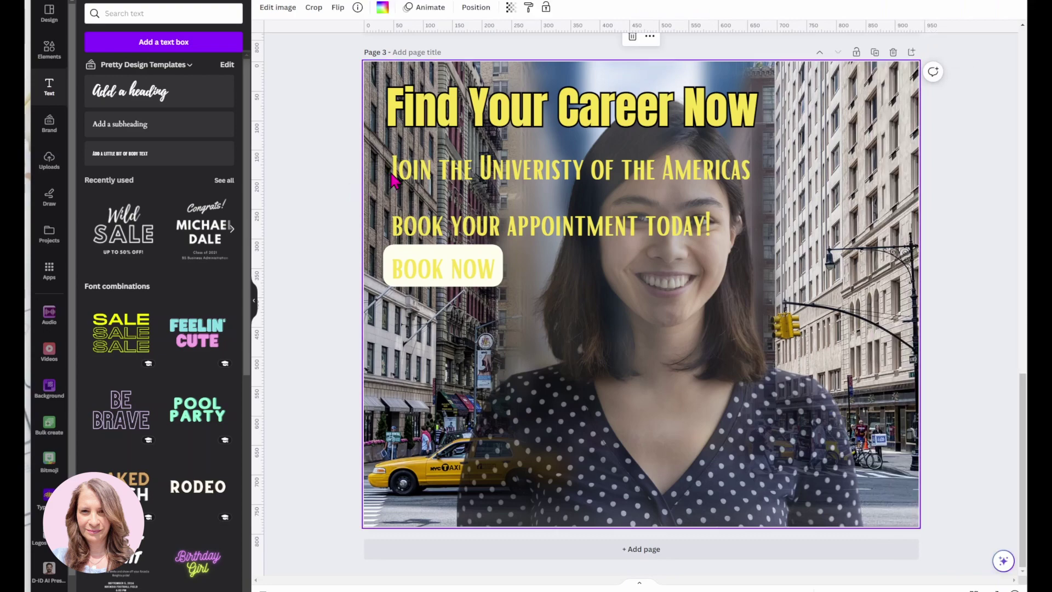
# - Recolor the "Join the Univeristy of the Americas" line white and the "BOOK NOW" label's background coral red
pyautogui.click(405, 168)
pyautogui.click(409, 8)
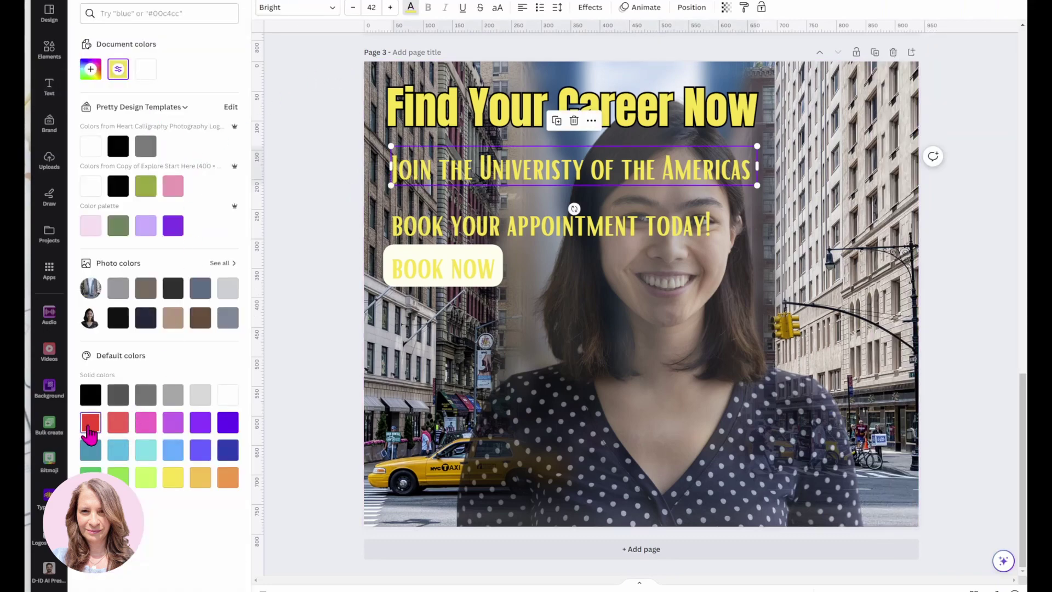
pyautogui.click(113, 425)
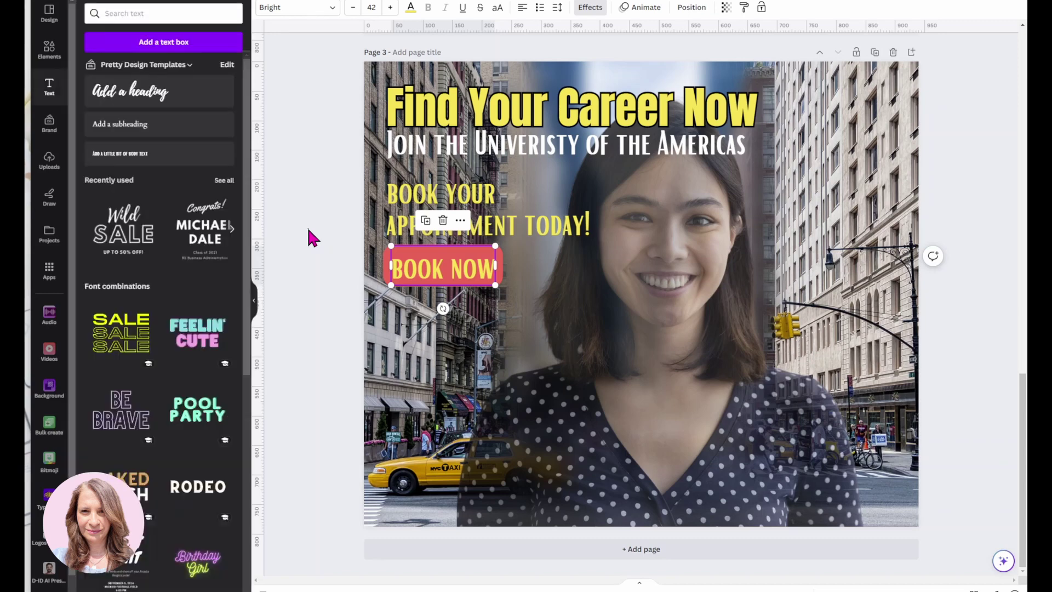
# - Change the label's wording to "BOOK NOW!" and the heading to "Find Your Dream Job"
pyautogui.click(309, 230)
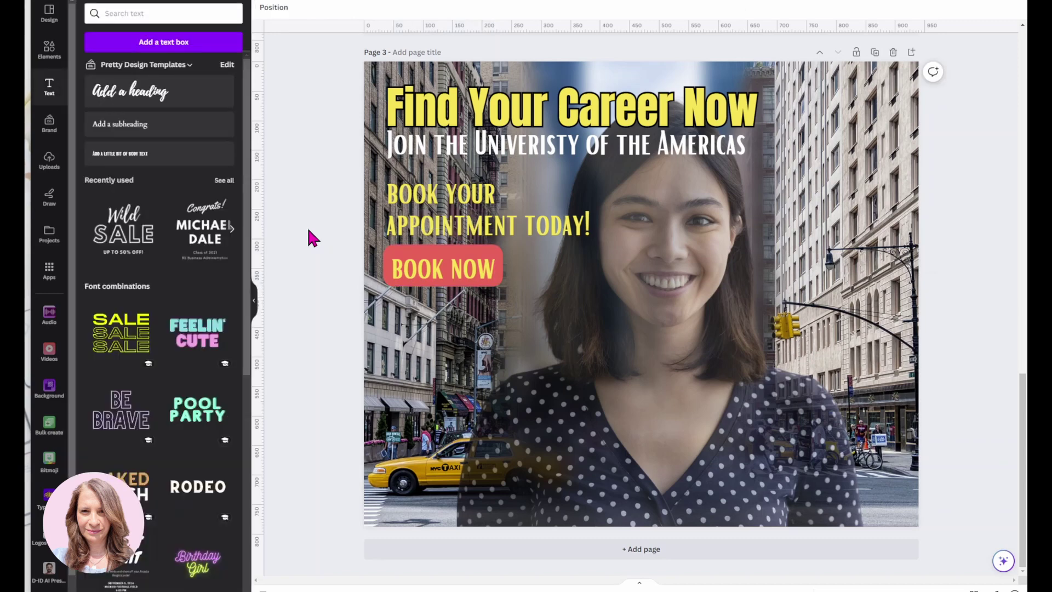
pyautogui.click(408, 271)
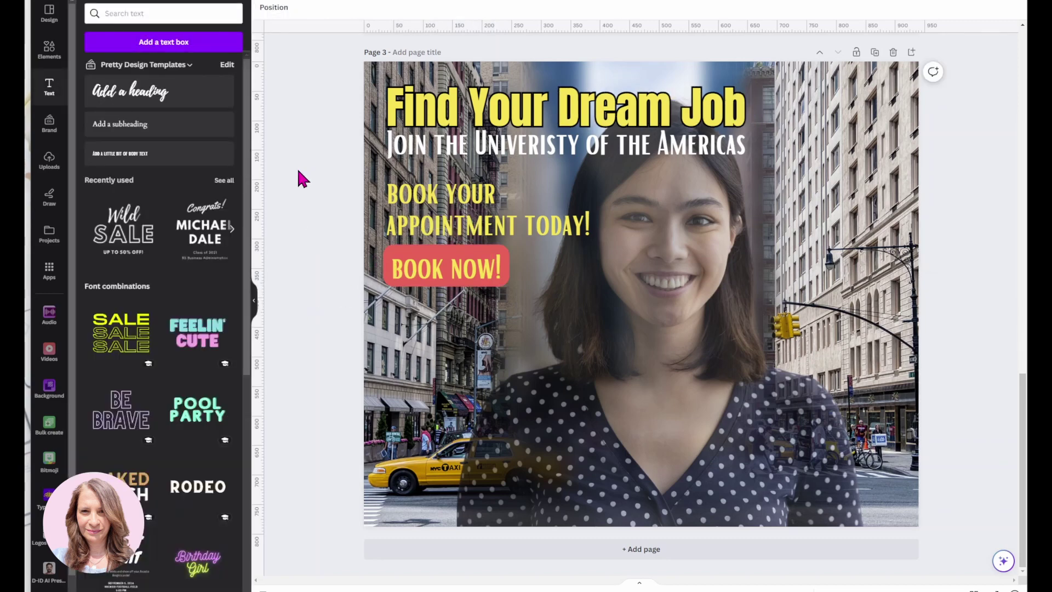